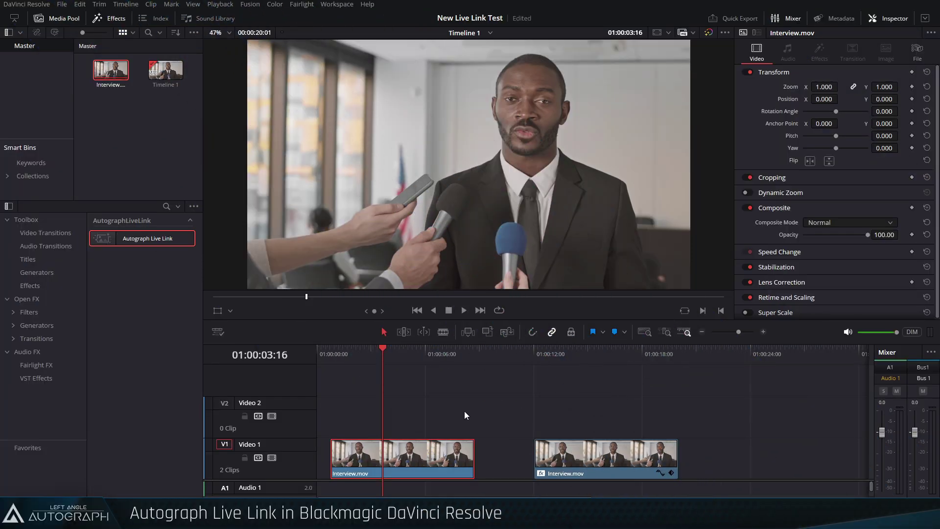
# Preview the first interview clip, then nudge the second Interview.mov clip slightly left on V1
pyautogui.moveTo(398, 355)
pyautogui.mouseDown()
pyautogui.moveTo(428, 354)
pyautogui.moveTo(407, 355)
pyautogui.moveTo(413, 366)
pyautogui.mouseUp()
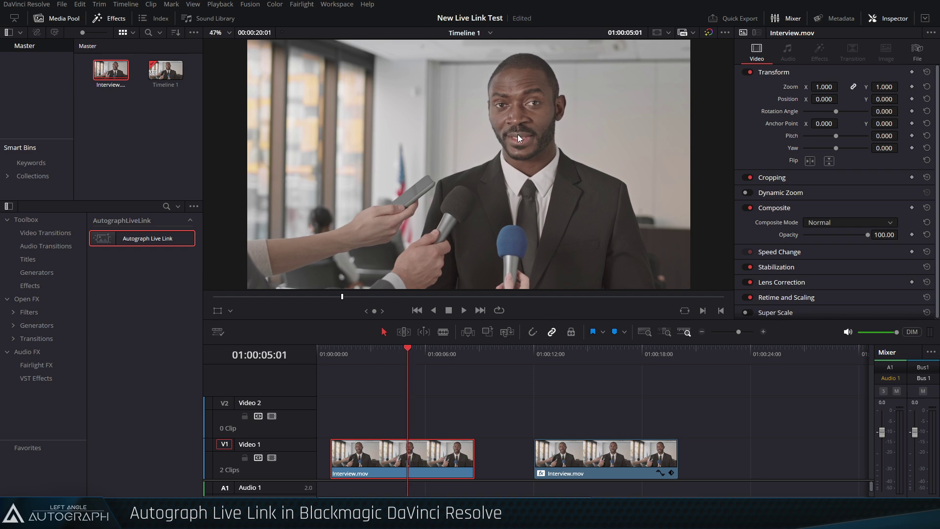
pyautogui.moveTo(401, 356); pyautogui.dragTo(586, 368)
pyautogui.moveTo(590, 459); pyautogui.dragTo(566, 460)
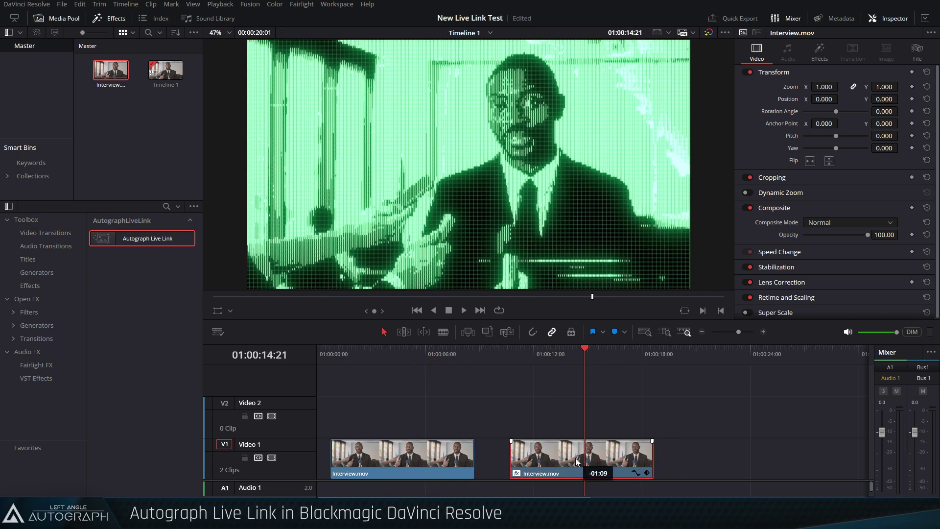
# Lower the clip's Autograph Live Link Gamma Adjustment to 0.935 and preview the result
pyautogui.click(819, 51)
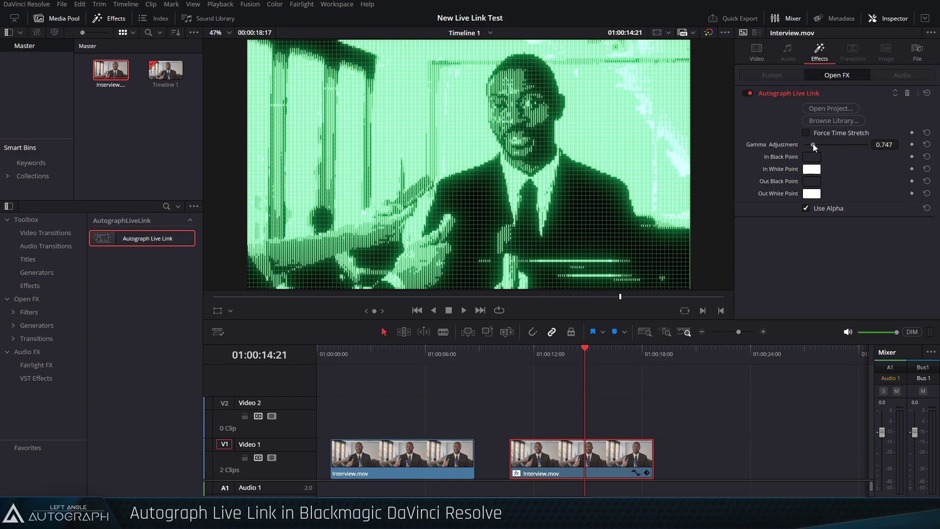
pyautogui.moveTo(820, 149); pyautogui.dragTo(816, 151)
pyautogui.moveTo(523, 357); pyautogui.dragTo(705, 365)
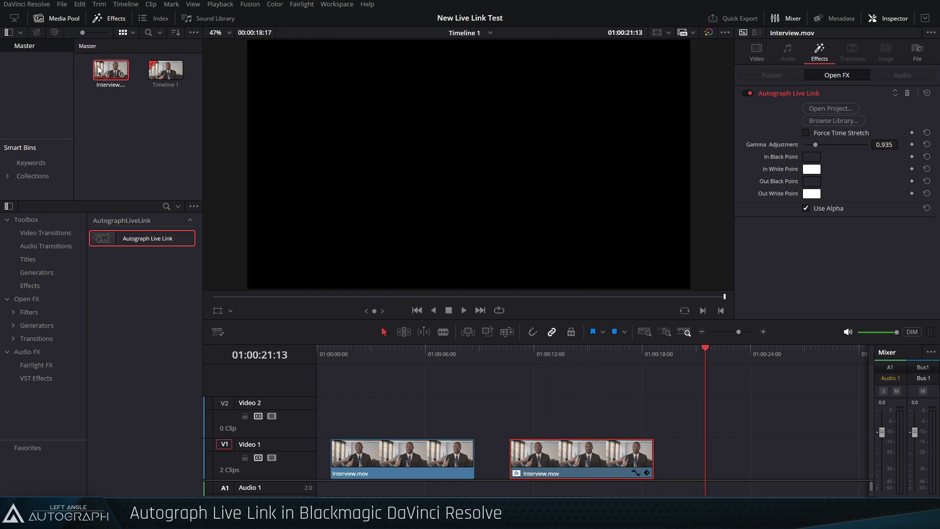
# Add Interview.mov as a third clip on Video 1 and expand the Open FX filter categories
pyautogui.moveTo(100, 68); pyautogui.dragTo(470, 196)
pyautogui.moveTo(706, 354); pyautogui.dragTo(754, 354)
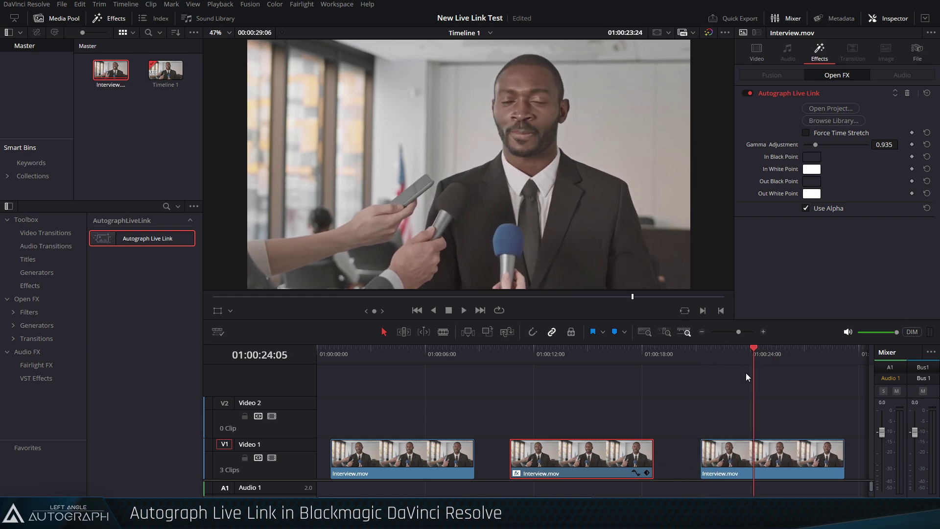
pyautogui.hscroll(5, 581, 421)
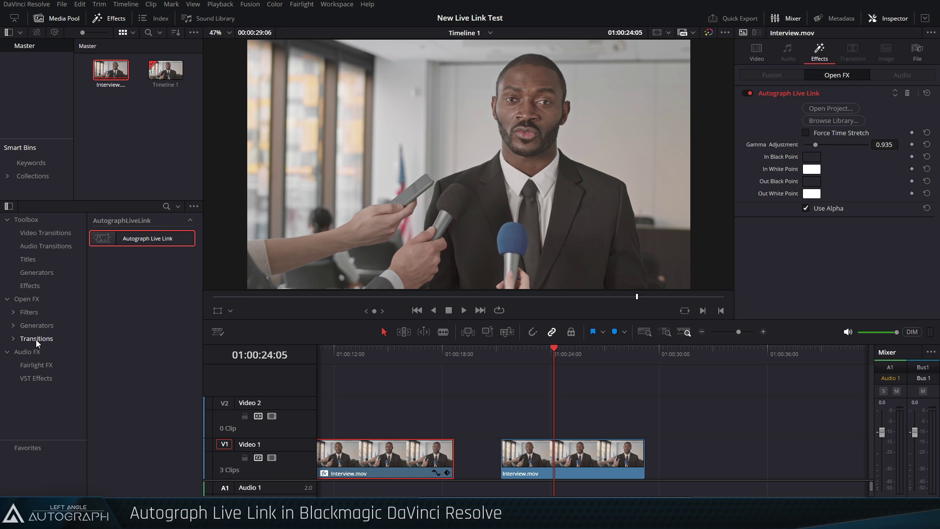
pyautogui.click(14, 313)
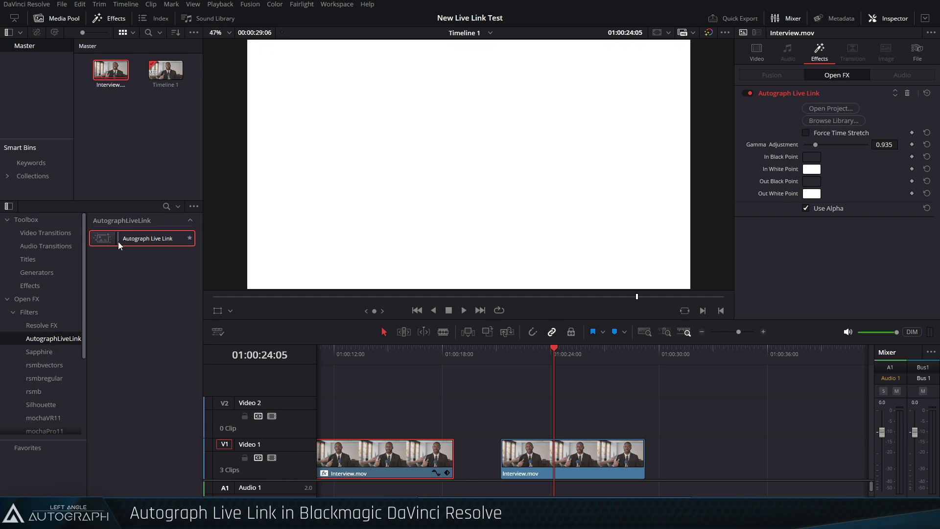
# Apply Autograph Live Link to the third Interview.mov clip and select it to show its settings
pyautogui.moveTo(119, 242); pyautogui.dragTo(564, 457)
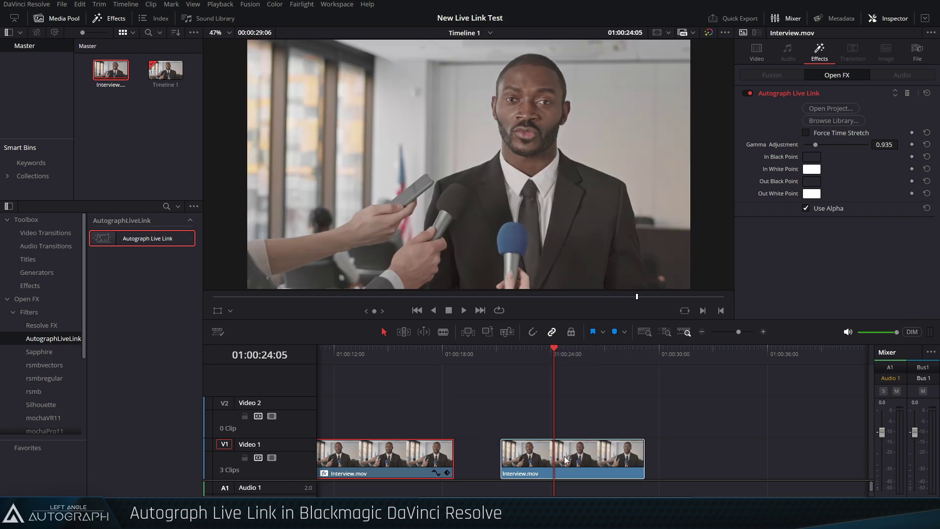
pyautogui.moveTo(540, 358)
pyautogui.mouseDown()
pyautogui.moveTo(585, 360)
pyautogui.moveTo(557, 361)
pyautogui.mouseUp()
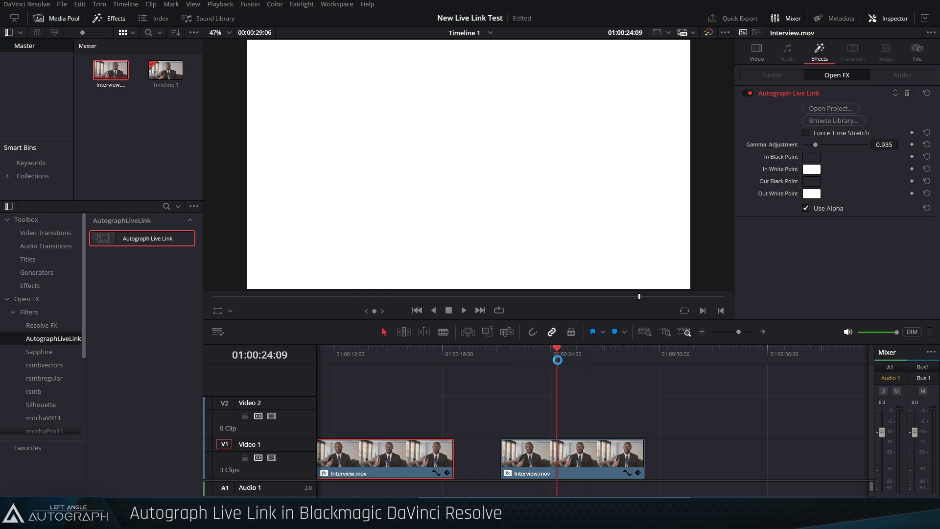
pyautogui.click(579, 455)
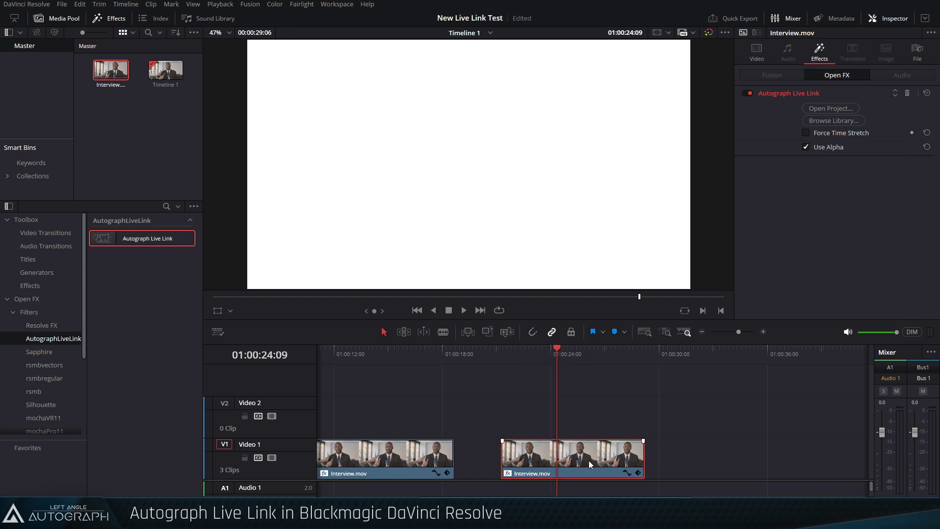
# Load the Autograph_TV_Set_Effect template from the Autograph library and preview it on the clip
pyautogui.click(833, 121)
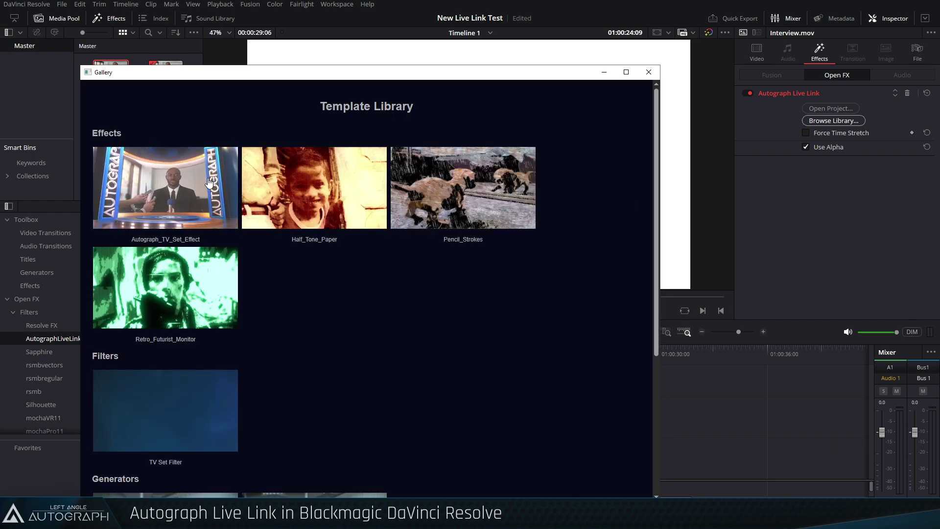
pyautogui.click(166, 188)
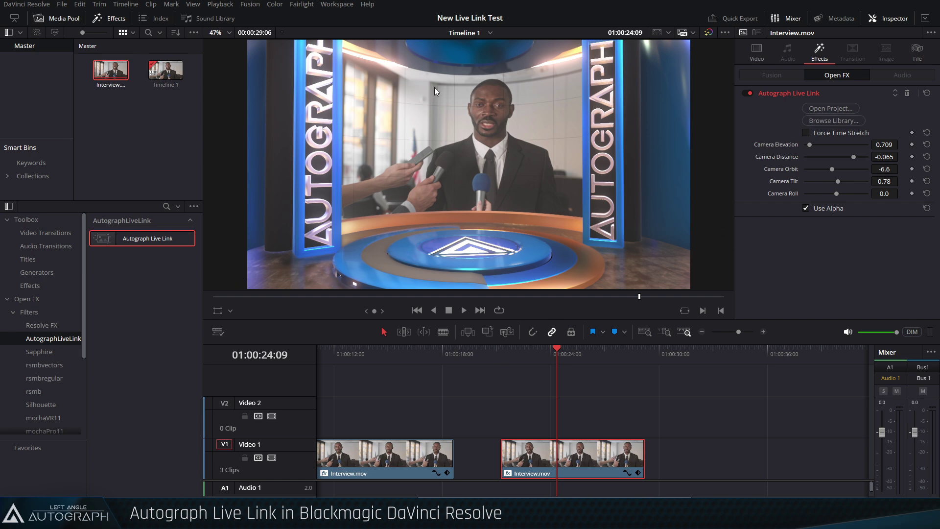
pyautogui.moveTo(546, 354)
pyautogui.mouseDown()
pyautogui.moveTo(577, 353)
pyautogui.moveTo(540, 356)
pyautogui.moveTo(556, 360)
pyautogui.mouseUp()
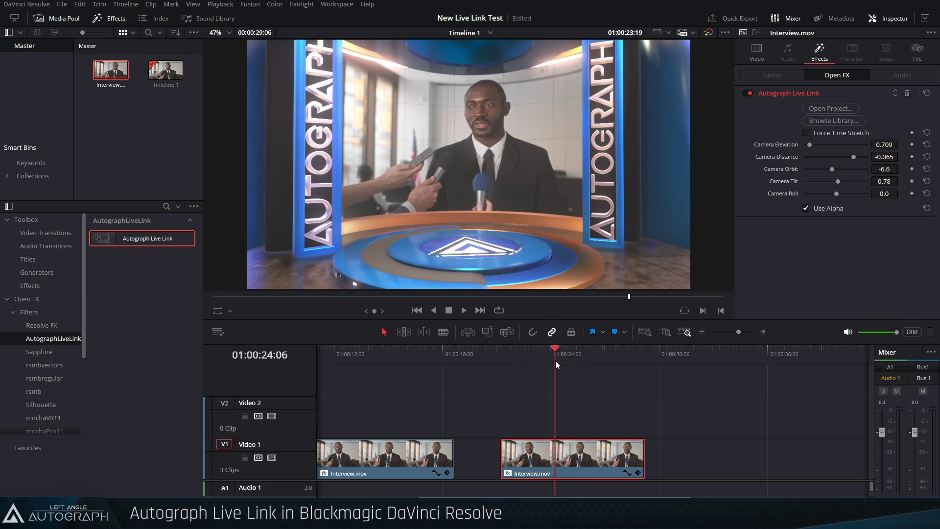
# Set Camera Tilt to 2.28, Camera Elevation to 0.763 and Camera Orbit to 12.8
pyautogui.moveTo(837, 182)
pyautogui.mouseDown()
pyautogui.moveTo(821, 187)
pyautogui.moveTo(859, 189)
pyautogui.moveTo(842, 193)
pyautogui.mouseUp()
pyautogui.moveTo(527, 358); pyautogui.dragTo(549, 356)
pyautogui.moveTo(811, 145); pyautogui.dragTo(843, 182)
# Preview the adjusted TV set shot and move to frame 36 of the composition
pyautogui.moveTo(559, 352); pyautogui.dragTo(562, 351)
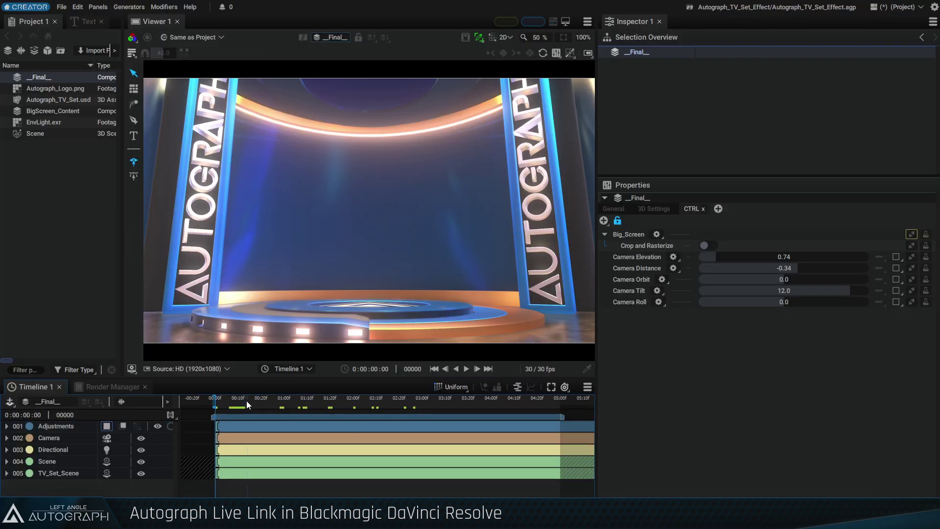
pyautogui.click(240, 404)
pyautogui.moveTo(286, 404); pyautogui.dragTo(298, 404)
# View the set in 3D with a free camera, orbit close to the pillars, and select Big_Screen
pyautogui.click(503, 37)
pyautogui.click(509, 77)
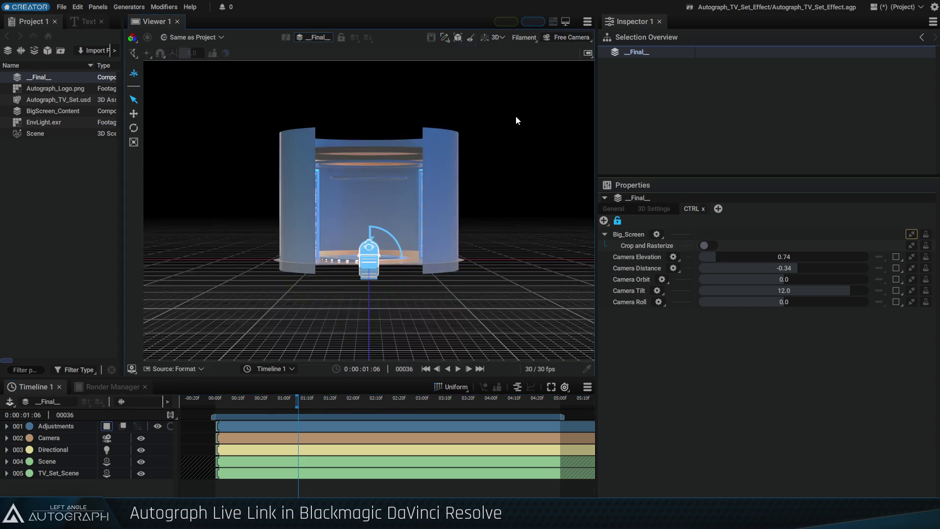
pyautogui.scroll(10, 392, 220)
pyautogui.click(567, 37)
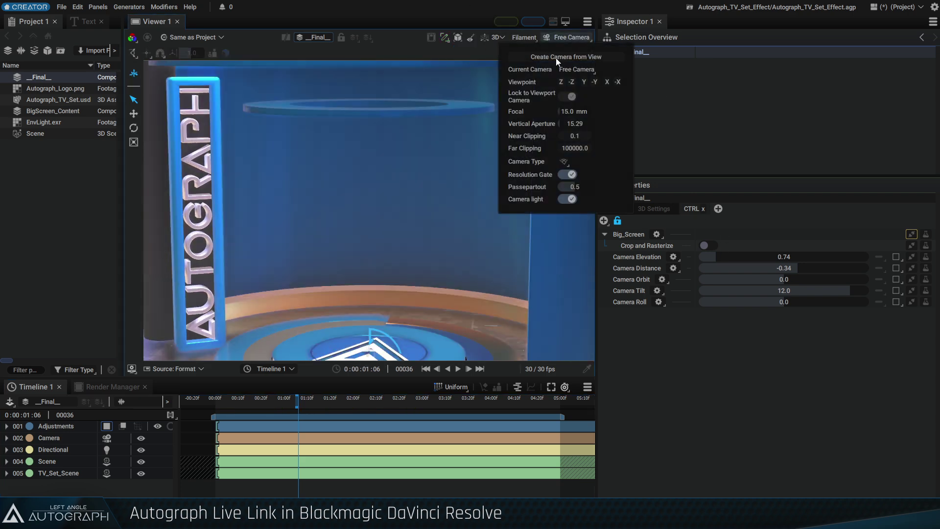
pyautogui.click(456, 207)
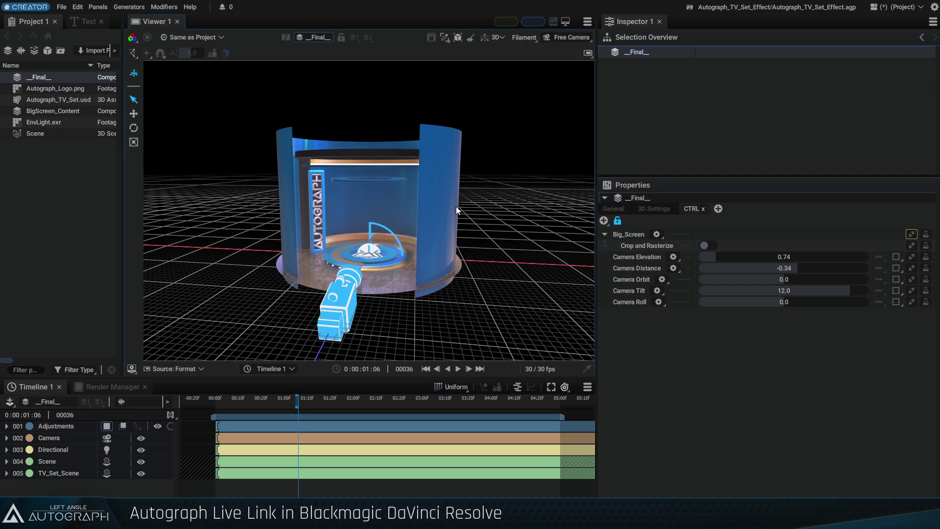
pyautogui.scroll(5, 456, 208)
pyautogui.scroll(8, 456, 208)
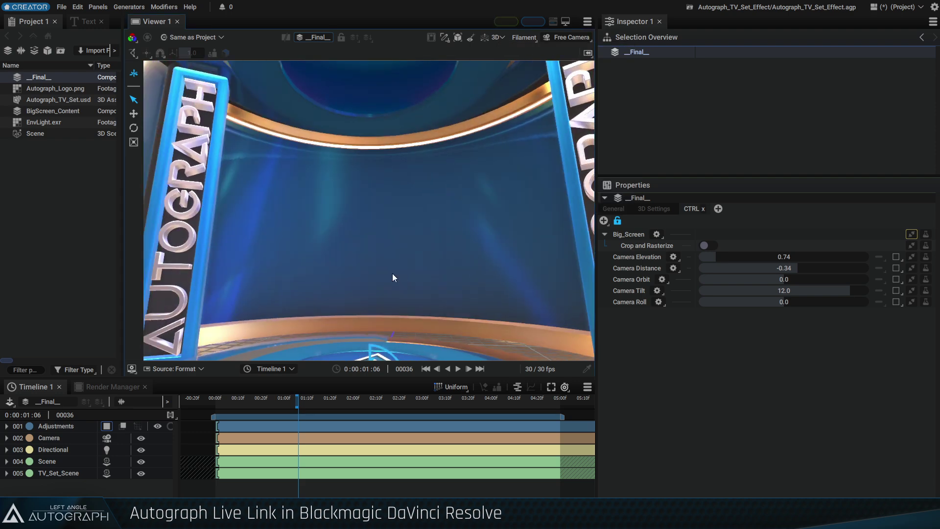
pyautogui.moveTo(350, 293); pyautogui.dragTo(374, 281)
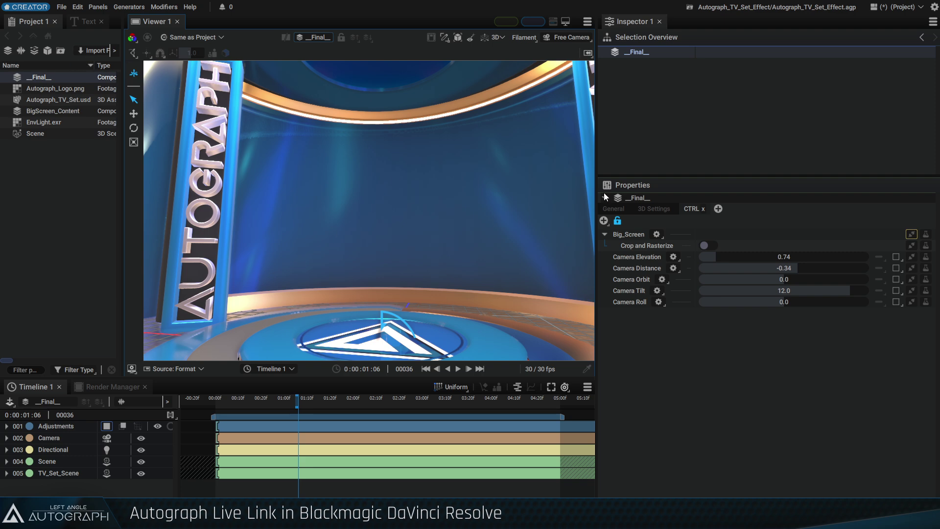
pyautogui.click(617, 235)
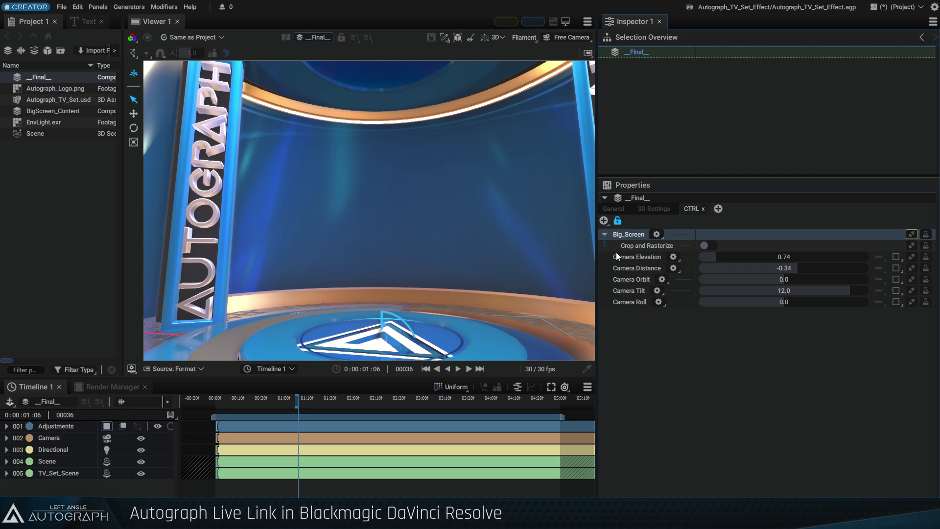
# Make Big_Screen a Modifier Source package input, return the viewer to 2D, and lower Camera Tilt slightly
pyautogui.click(657, 233)
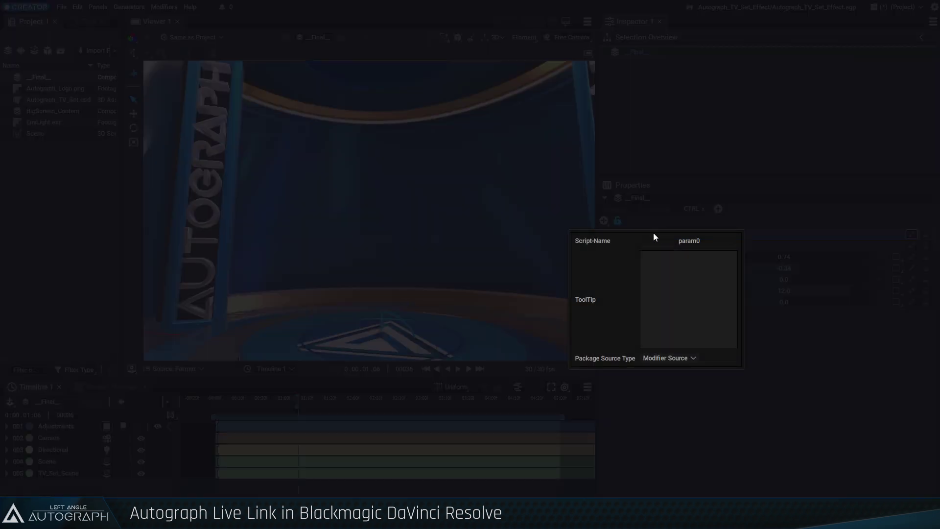
pyautogui.click(653, 359)
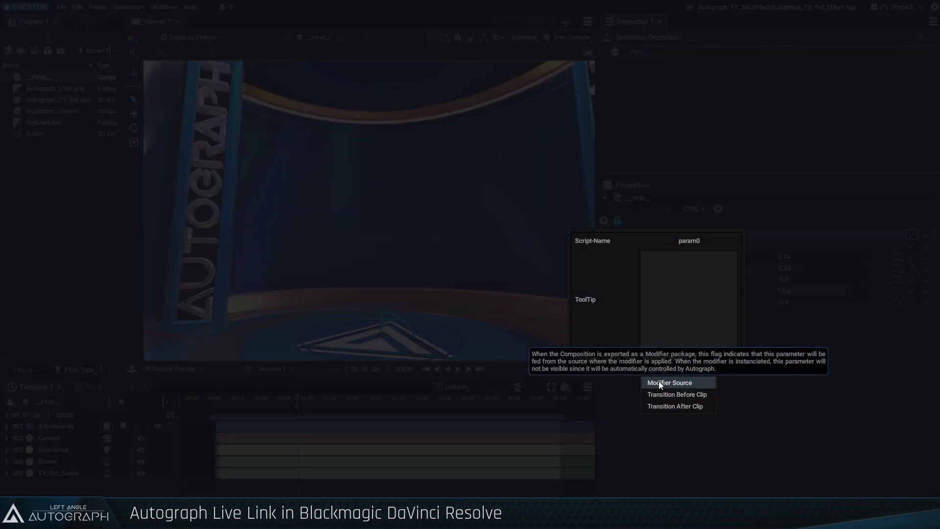
pyautogui.click(659, 382)
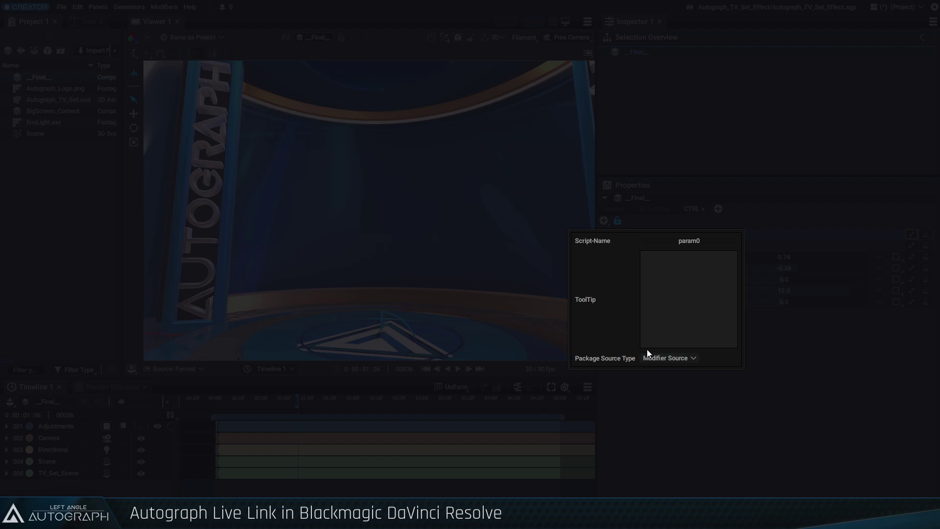
pyautogui.click(536, 325)
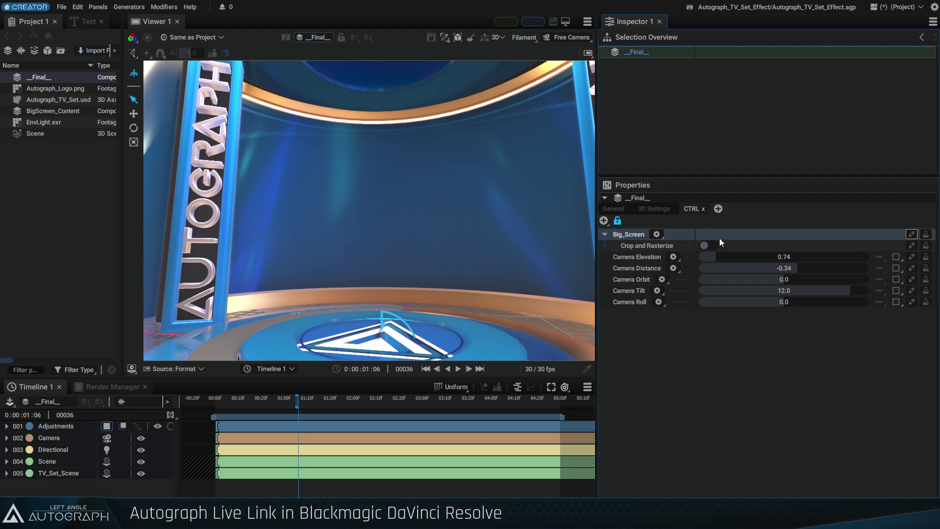
pyautogui.click(493, 39)
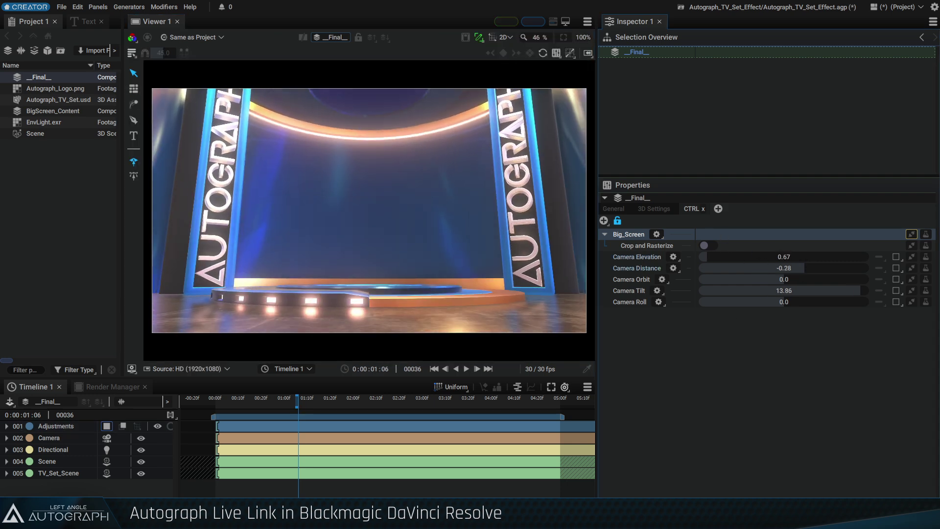
pyautogui.moveTo(784, 291); pyautogui.dragTo(778, 293)
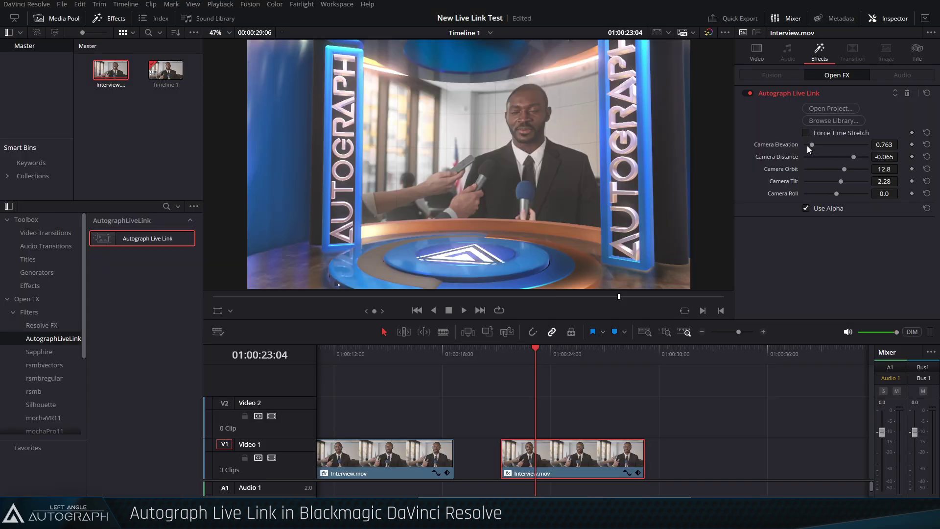
# Lower Camera Elevation to 0.709, then place an Autograph Live Link generator on V1 after the interviews
pyautogui.moveTo(807, 146); pyautogui.dragTo(810, 145)
pyautogui.moveTo(540, 351); pyautogui.dragTo(582, 358)
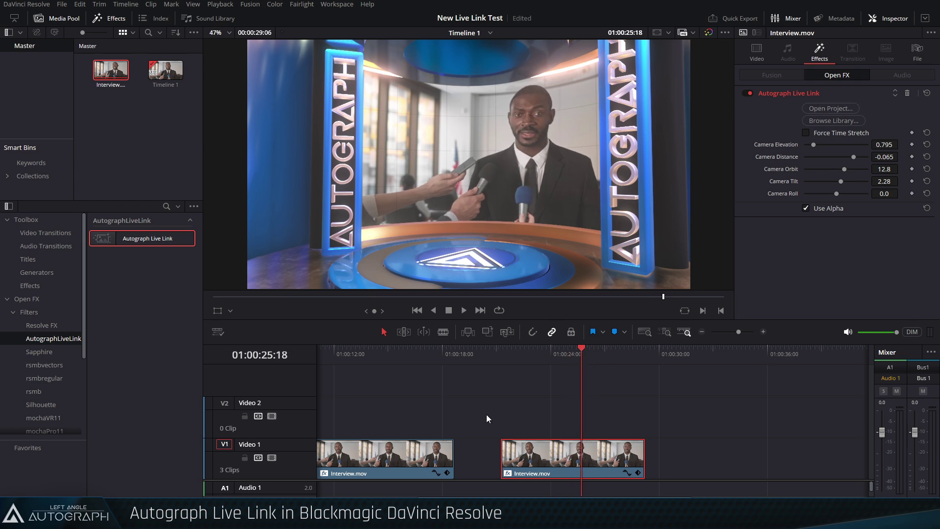
pyautogui.click(13, 312)
pyautogui.click(13, 326)
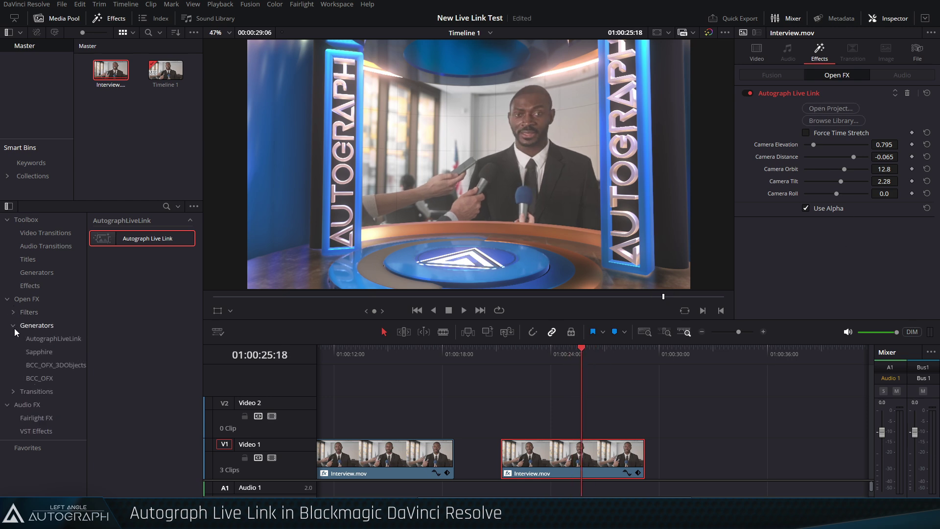
pyautogui.click(44, 337)
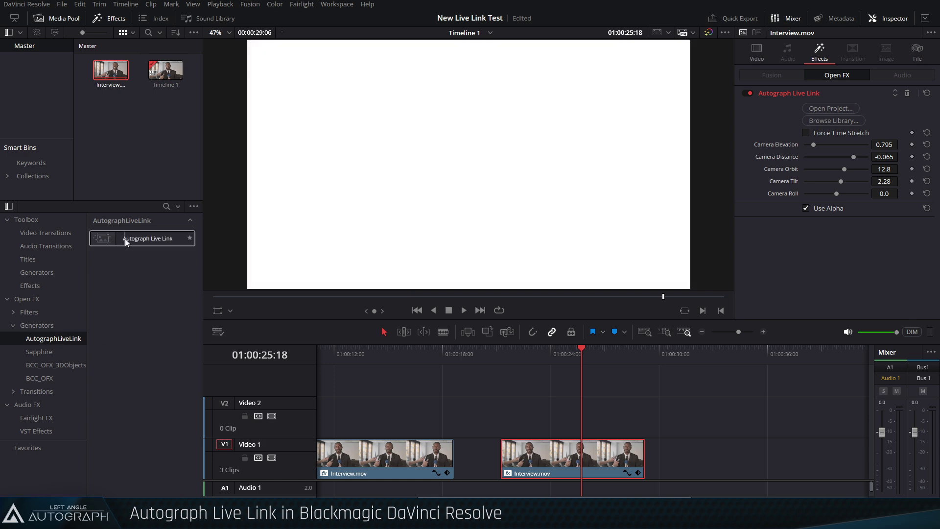
pyautogui.moveTo(125, 240); pyautogui.dragTo(683, 436)
pyautogui.moveTo(707, 353); pyautogui.dragTo(726, 362)
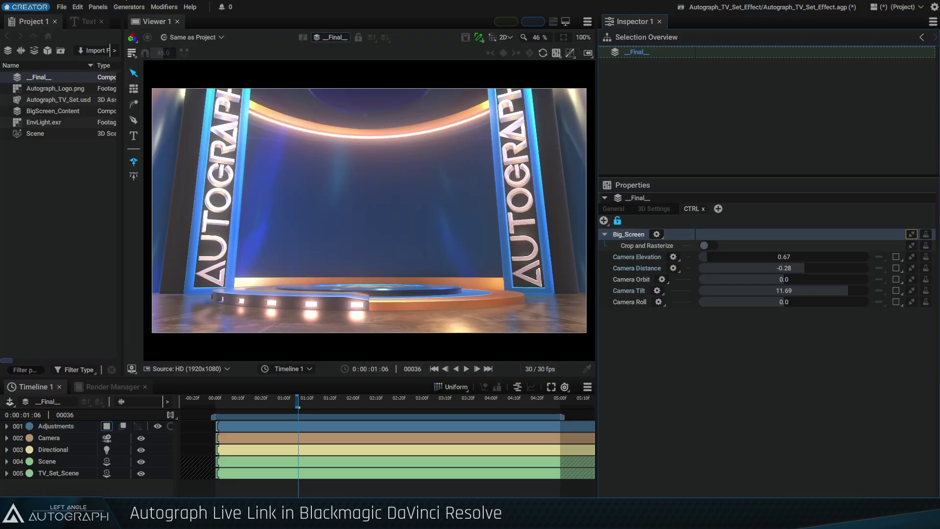
# Open the recent That_s_Autograph project and play its title animation from the start
pyautogui.click(62, 7)
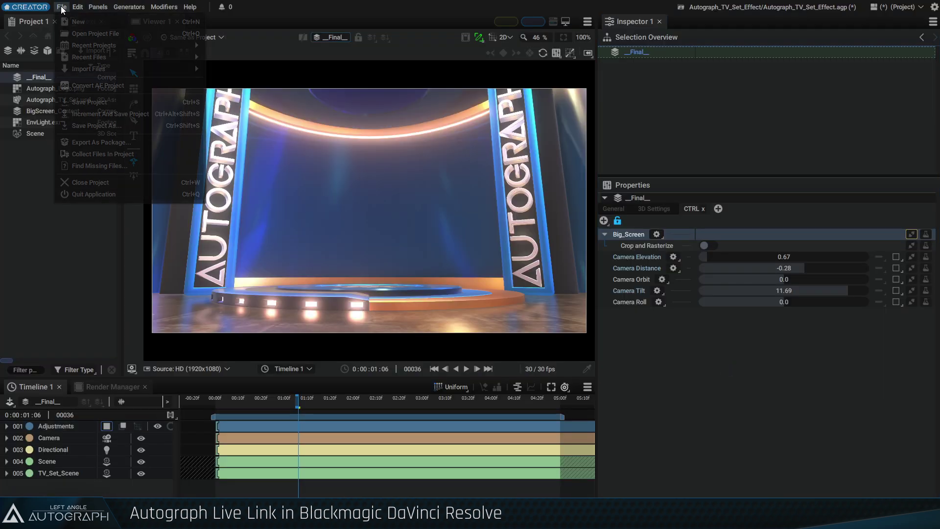
pyautogui.moveTo(124, 45)
pyautogui.click(294, 61)
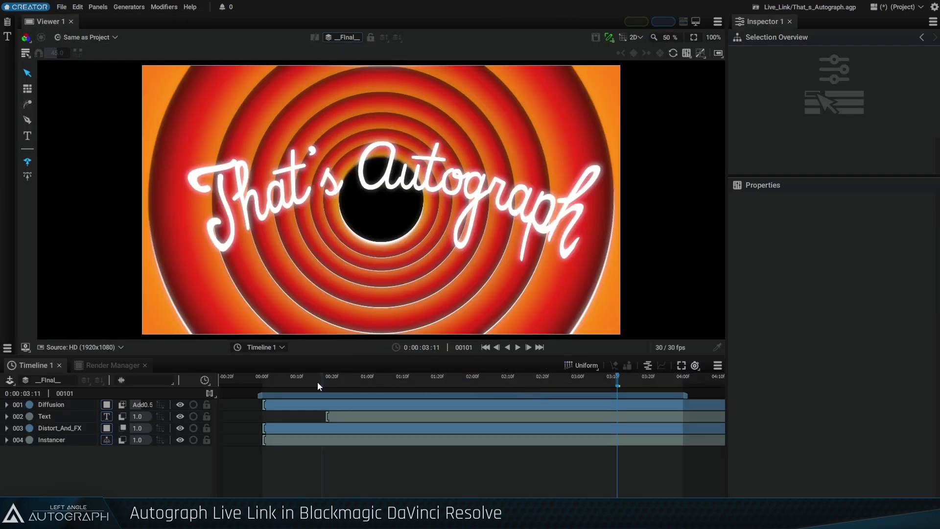
pyautogui.moveTo(317, 382); pyautogui.dragTo(270, 388)
pyautogui.press('space')
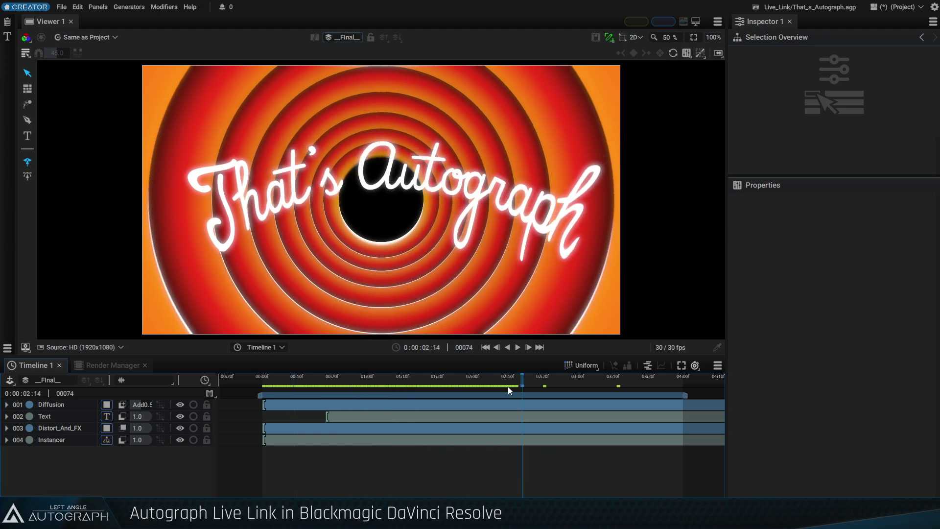
pyautogui.press('space')
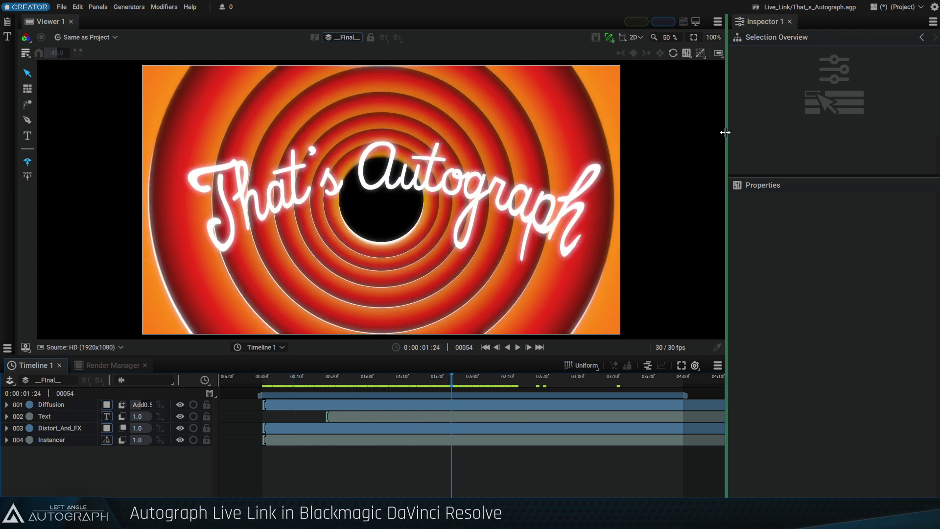
# Select the Instancer layer and skew the ring instances into tilted ellipses via Instance Transform
pyautogui.moveTo(724, 132); pyautogui.dragTo(598, 143)
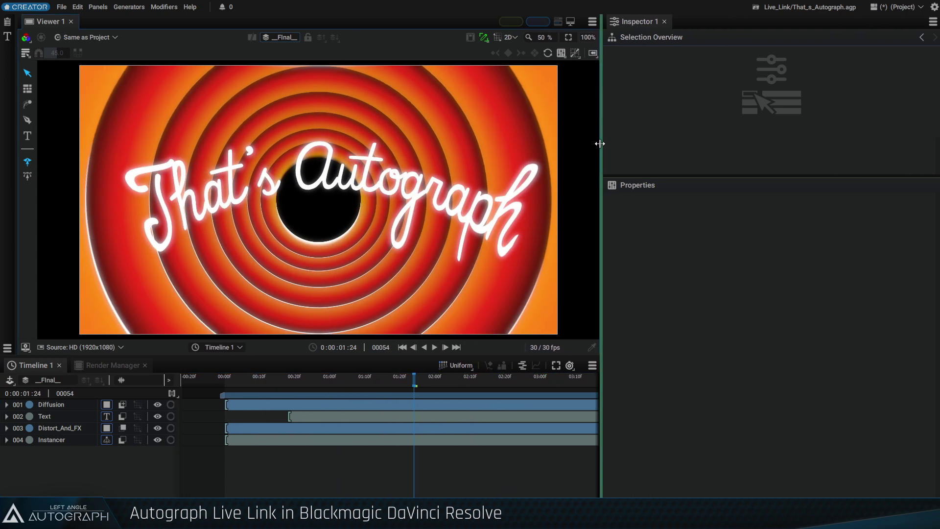
pyautogui.click(51, 439)
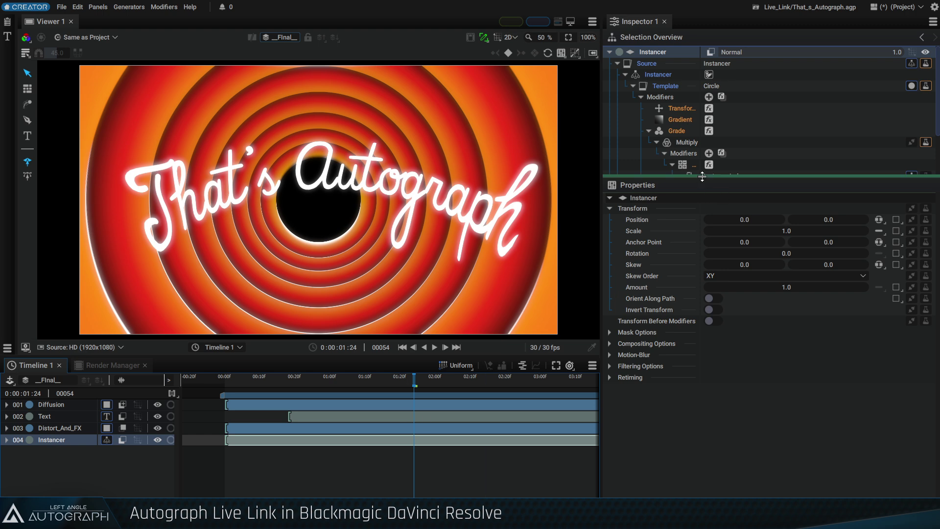
pyautogui.moveTo(705, 178); pyautogui.dragTo(705, 269)
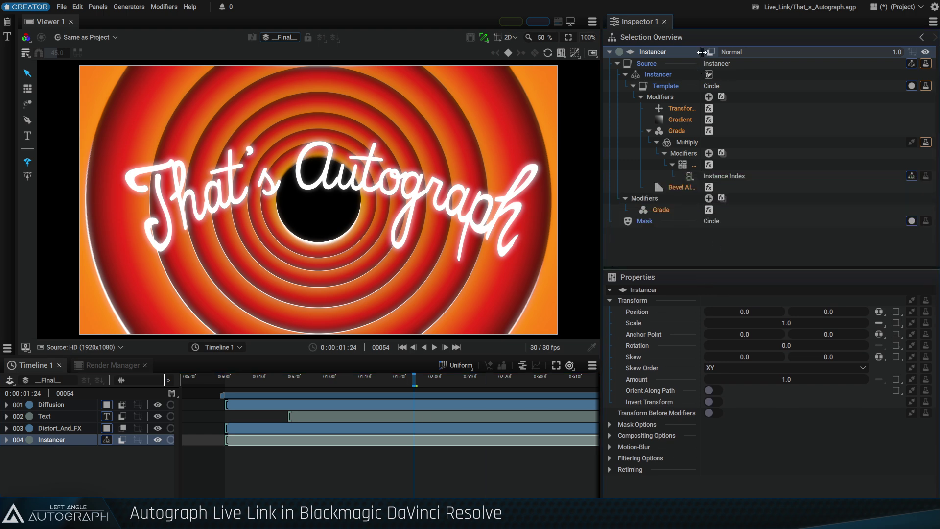
pyautogui.moveTo(701, 52); pyautogui.dragTo(722, 52)
pyautogui.click(659, 75)
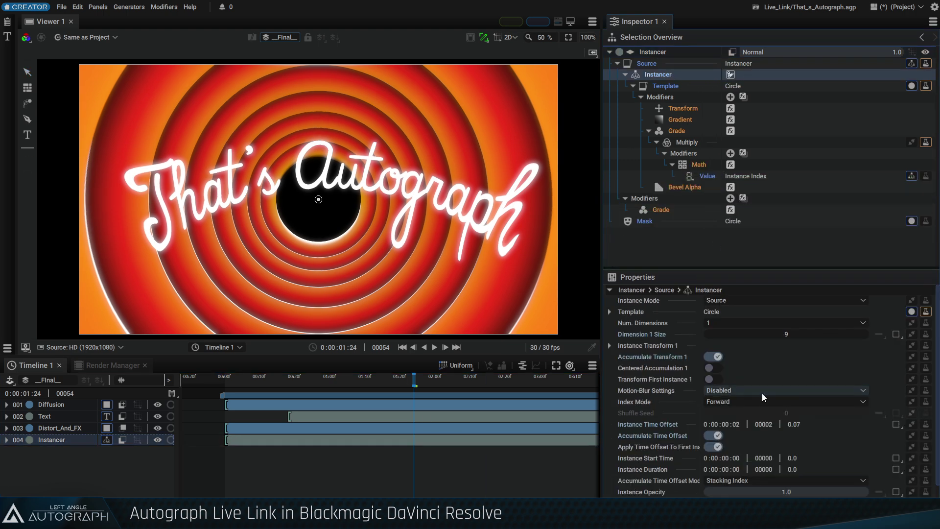
pyautogui.click(610, 345)
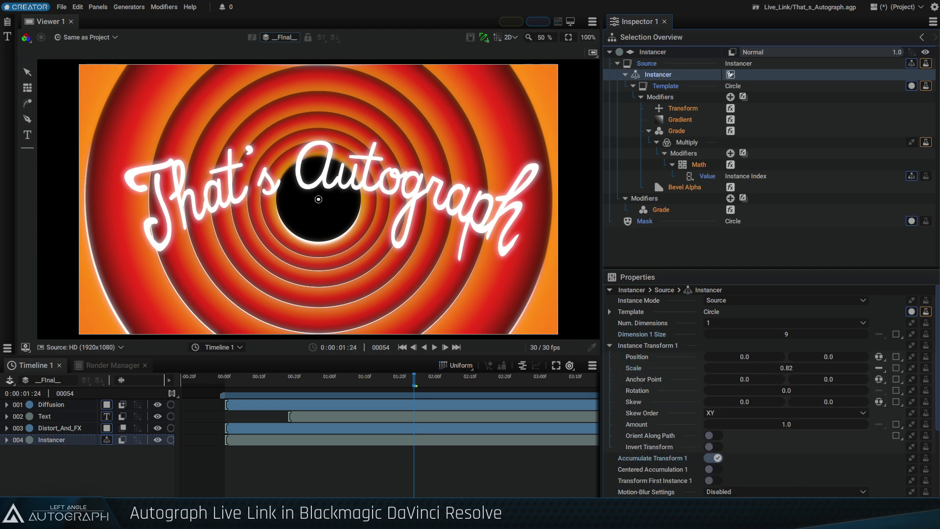
pyautogui.moveTo(745, 357)
pyautogui.mouseDown()
pyautogui.moveTo(705, 357)
pyautogui.moveTo(744, 357)
pyautogui.mouseUp()
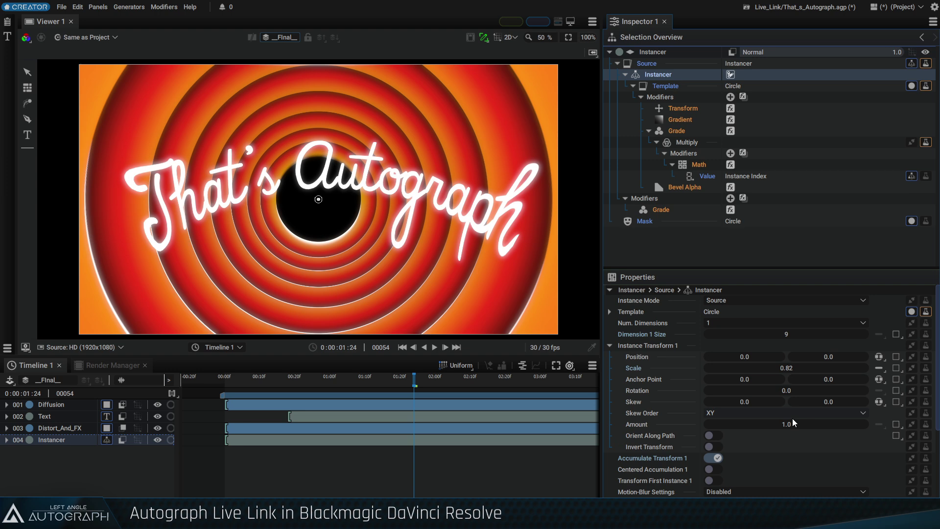
pyautogui.moveTo(754, 403)
pyautogui.mouseDown()
pyautogui.moveTo(774, 402)
pyautogui.moveTo(762, 402)
pyautogui.mouseUp()
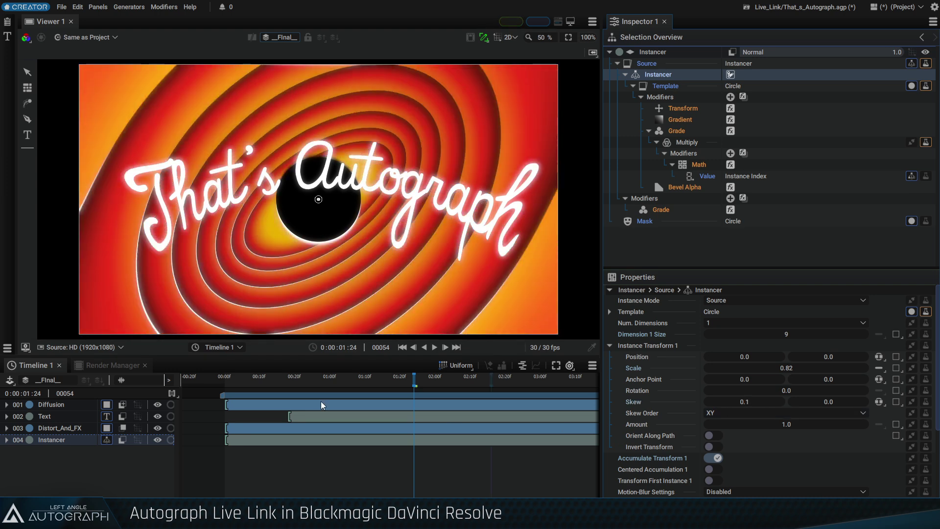
# Replay the animation, then reset Skew X to 0 and replay it without the skew
pyautogui.click(237, 383)
pyautogui.press('space')
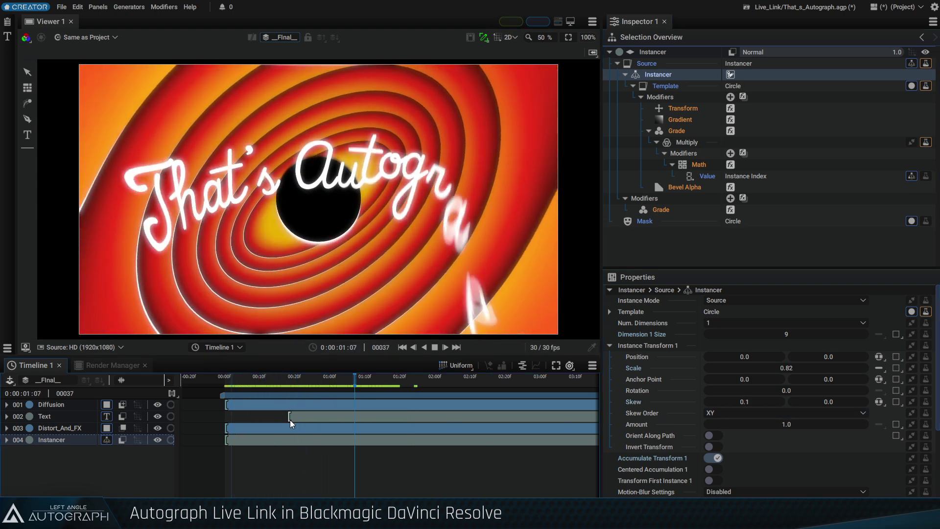
pyautogui.moveTo(419, 387)
pyautogui.mouseDown()
pyautogui.moveTo(281, 381)
pyautogui.moveTo(424, 386)
pyautogui.mouseUp()
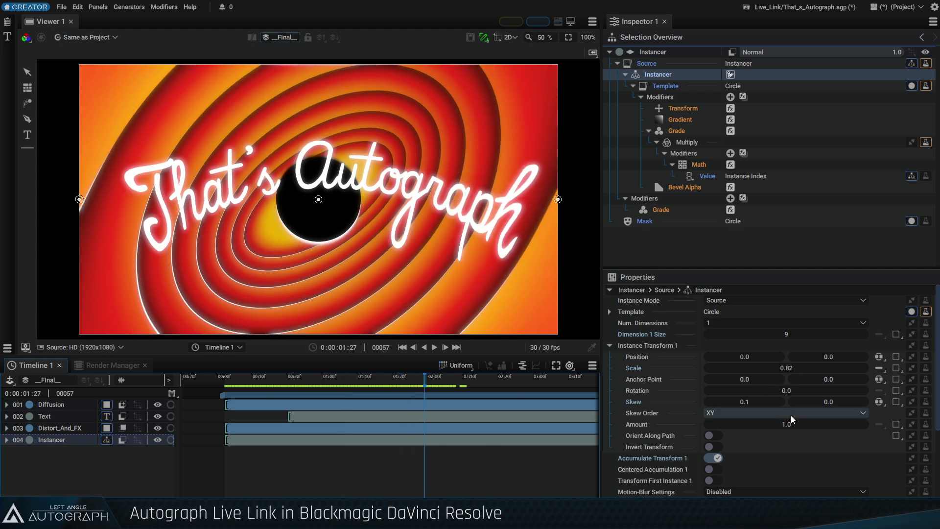
pyautogui.doubleClick(762, 402)
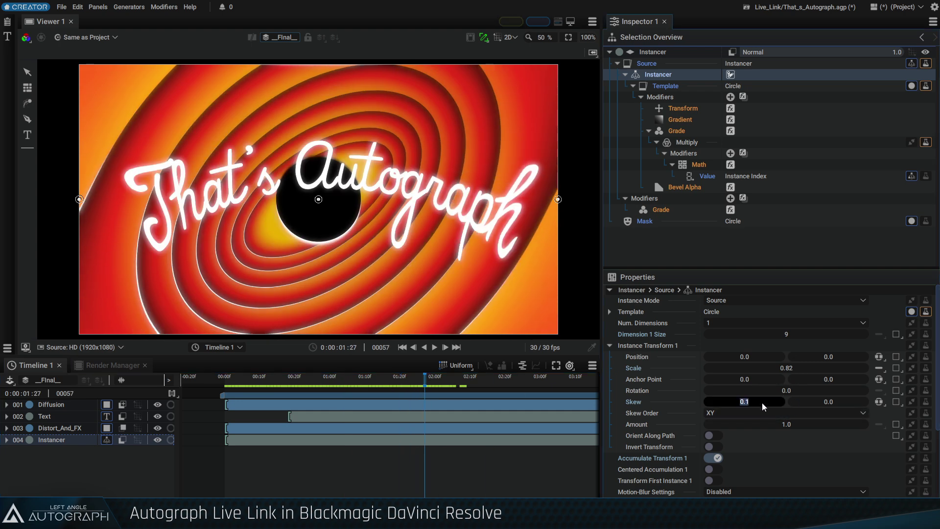
pyautogui.write('0')
pyautogui.press('Return')
pyautogui.press('space')
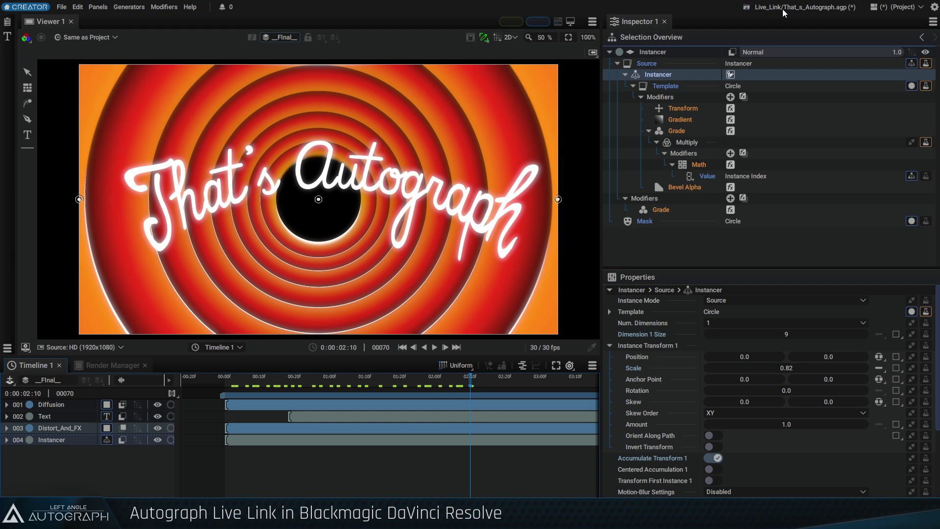
# Reveal the project file's folder on disk and copy the D:\Live_Link folder path
pyautogui.click(746, 7)
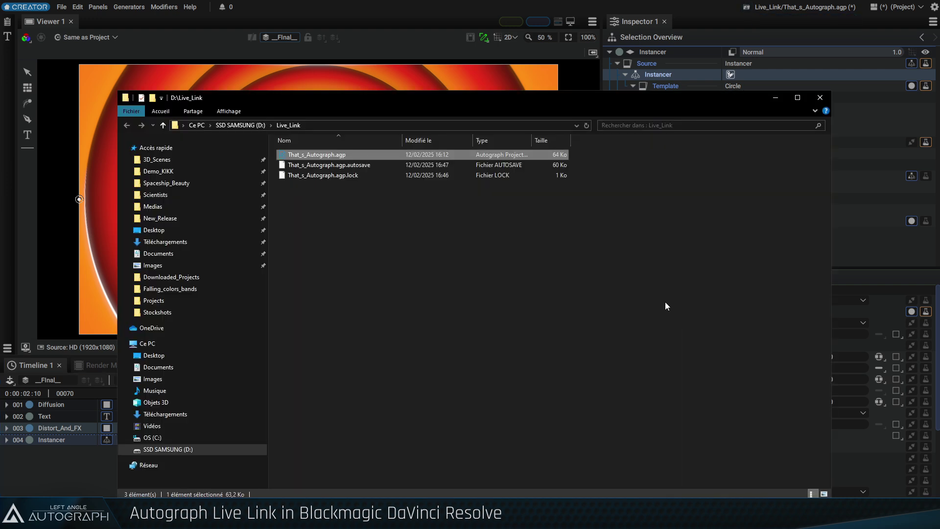
pyautogui.click(336, 124)
pyautogui.hotkey('ctrl', 'c')
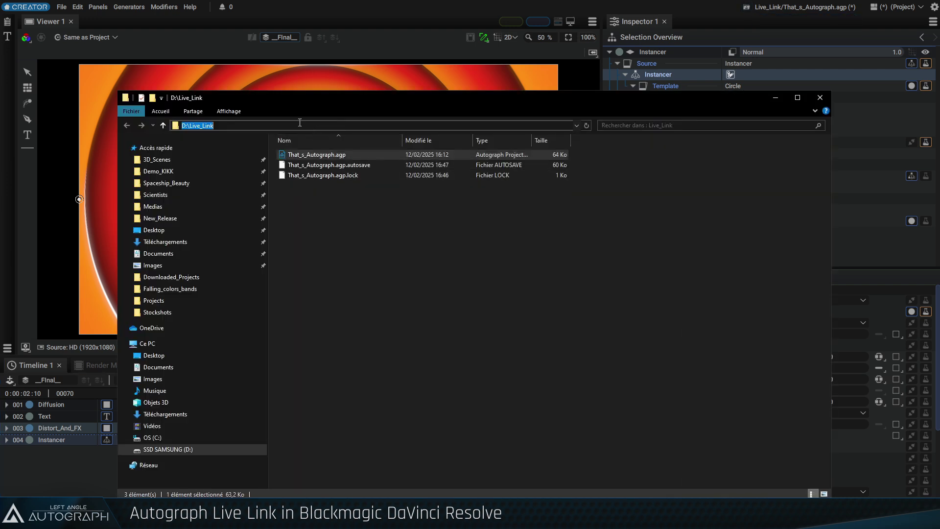
pyautogui.click(387, 254)
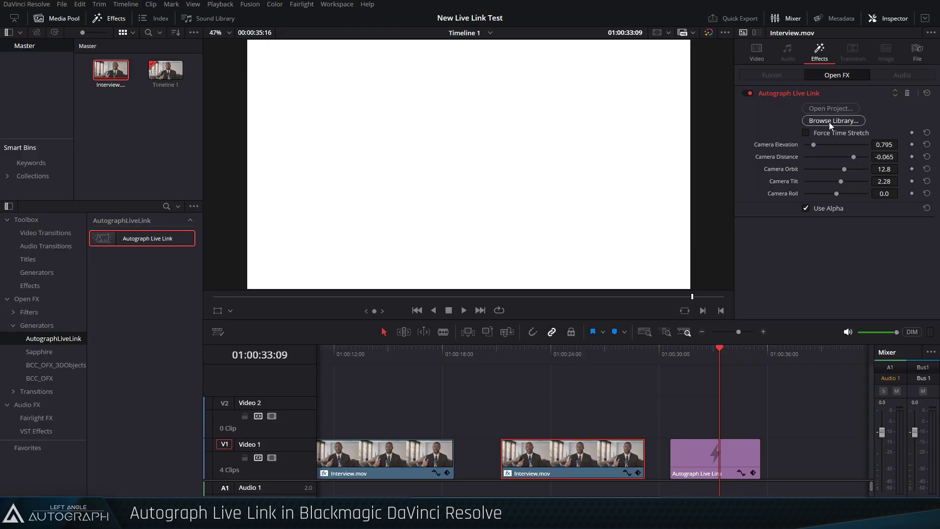
# Link the generator to D:\Live_Link\That_s_Autograph.agp and preview the clip's title
pyautogui.click(830, 110)
pyautogui.hotkey('ctrl', 'v')
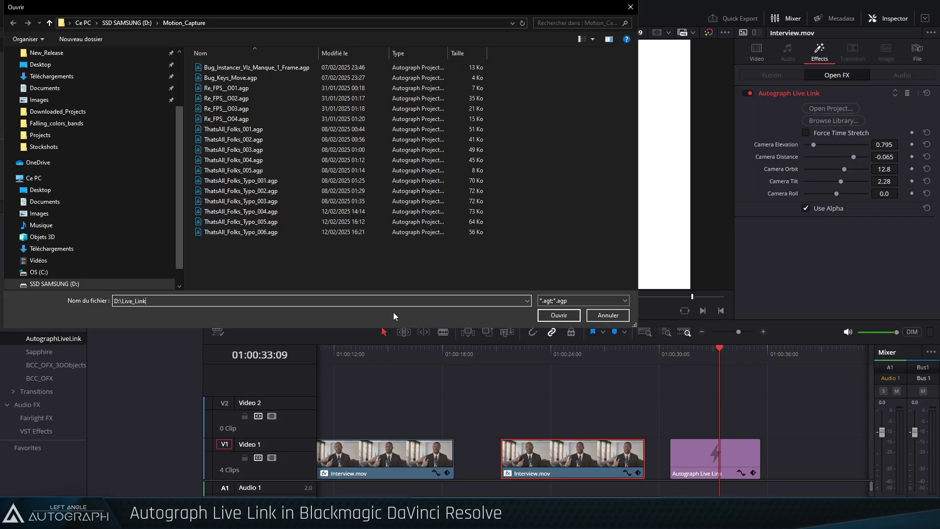
pyautogui.press('Return')
pyautogui.click(235, 68)
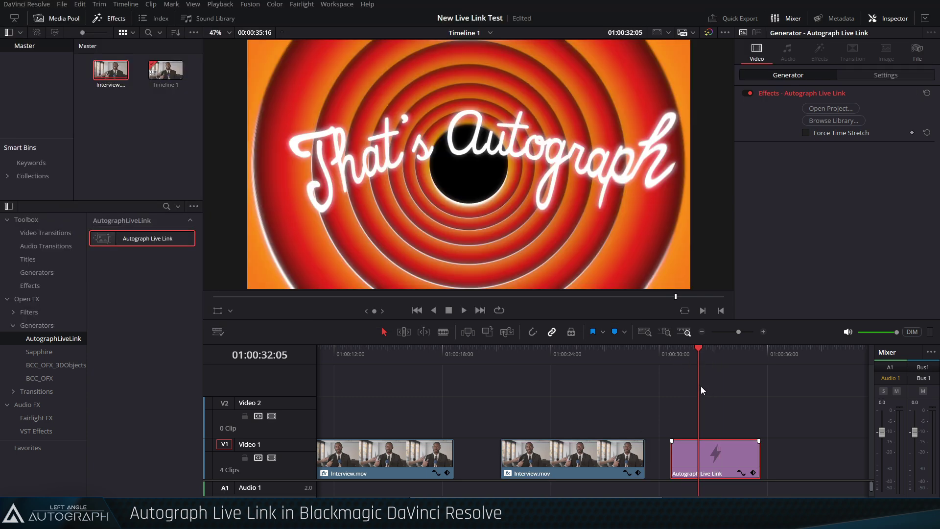
pyautogui.moveTo(677, 358); pyautogui.dragTo(706, 358)
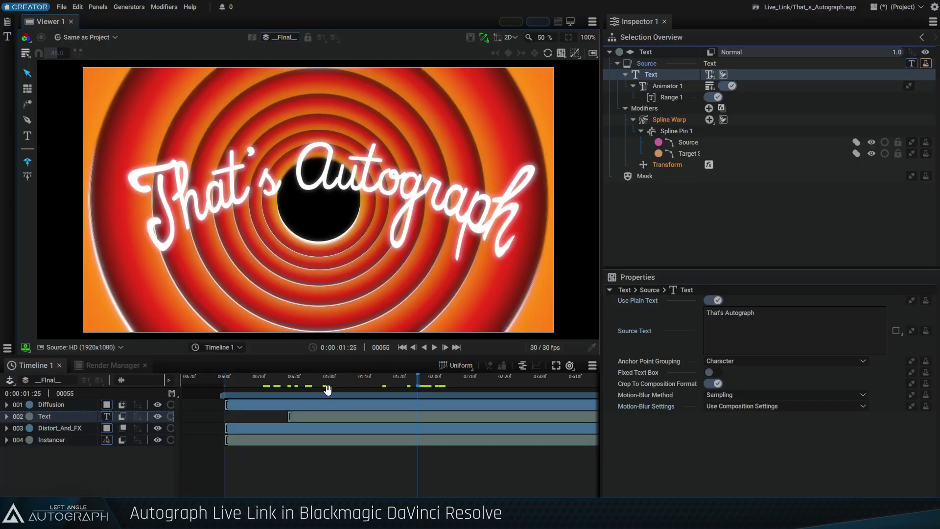
# Change the Text layer's source text to 'Hello Resolve'
pyautogui.click(281, 383)
pyautogui.click(46, 415)
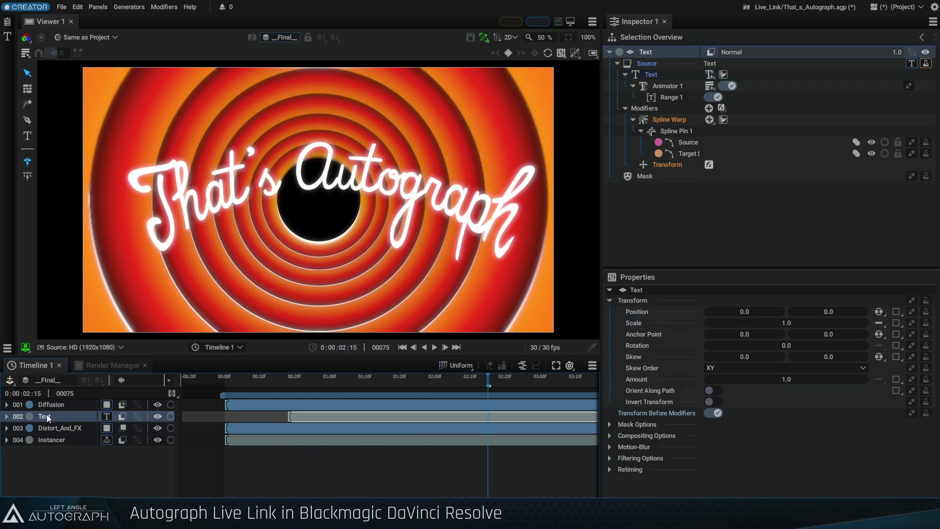
pyautogui.click(650, 75)
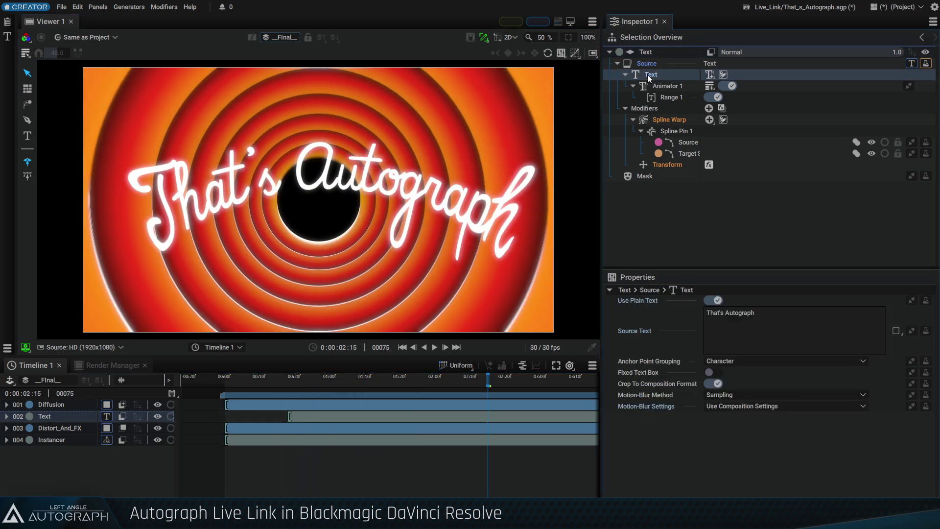
pyautogui.click(770, 326)
pyautogui.hotkey('ctrl', 'a')
pyautogui.write('H')
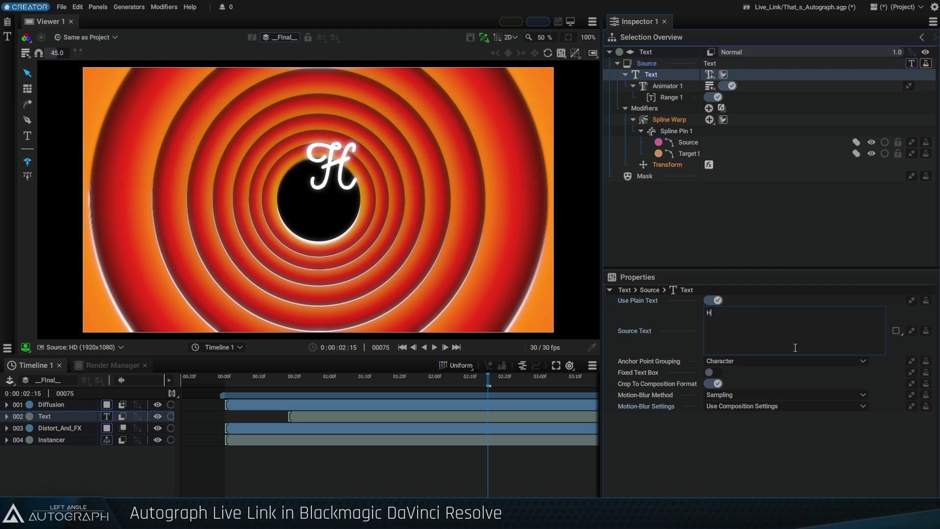
pyautogui.write('ello Resolve')
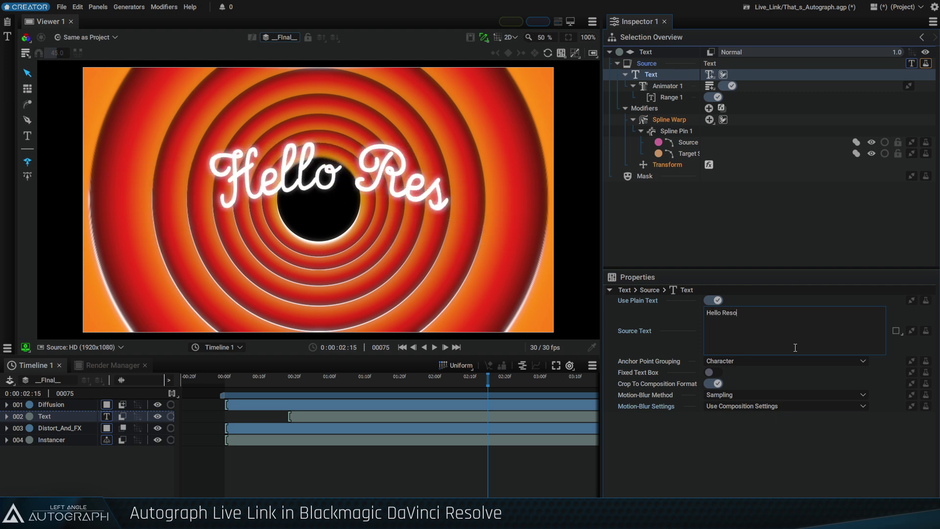
# Replay the animation to check the new title, then save the project
pyautogui.click(232, 380)
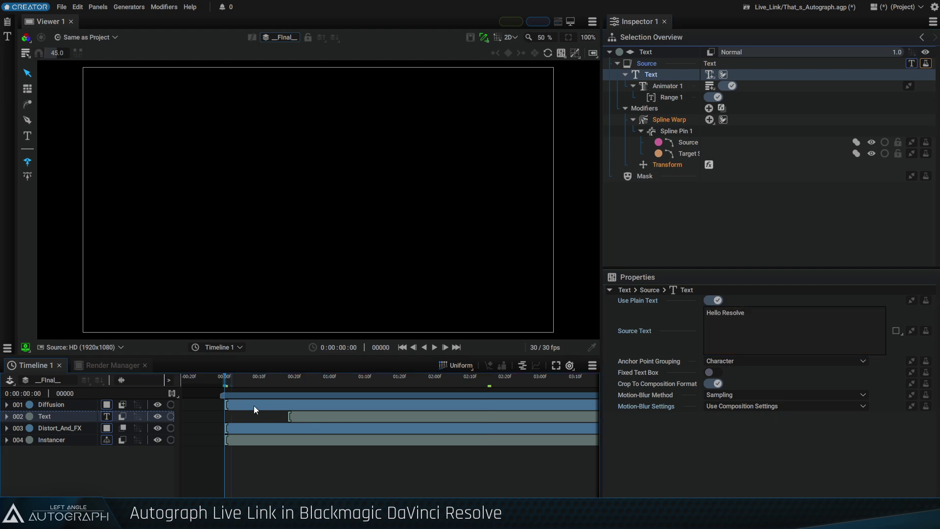
pyautogui.press('space')
pyautogui.moveTo(294, 379); pyautogui.dragTo(339, 387)
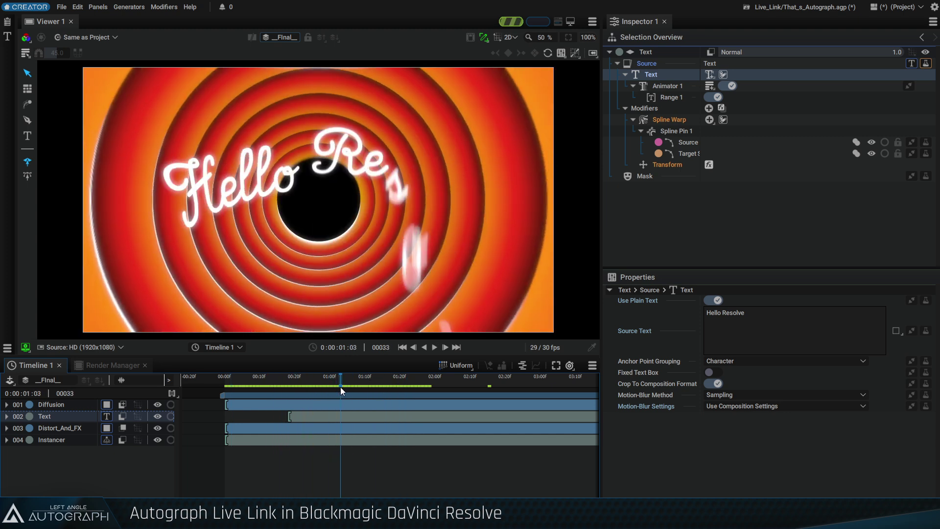
pyautogui.click(62, 7)
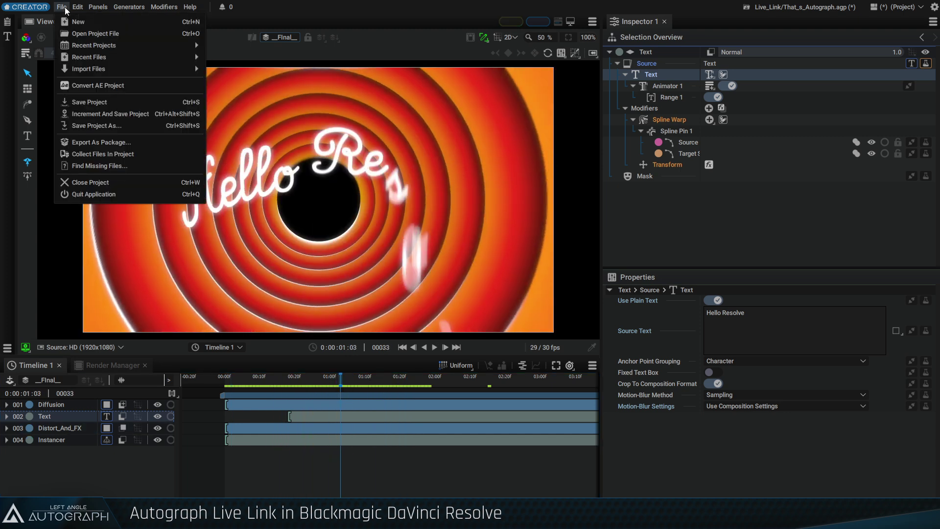
pyautogui.click(116, 101)
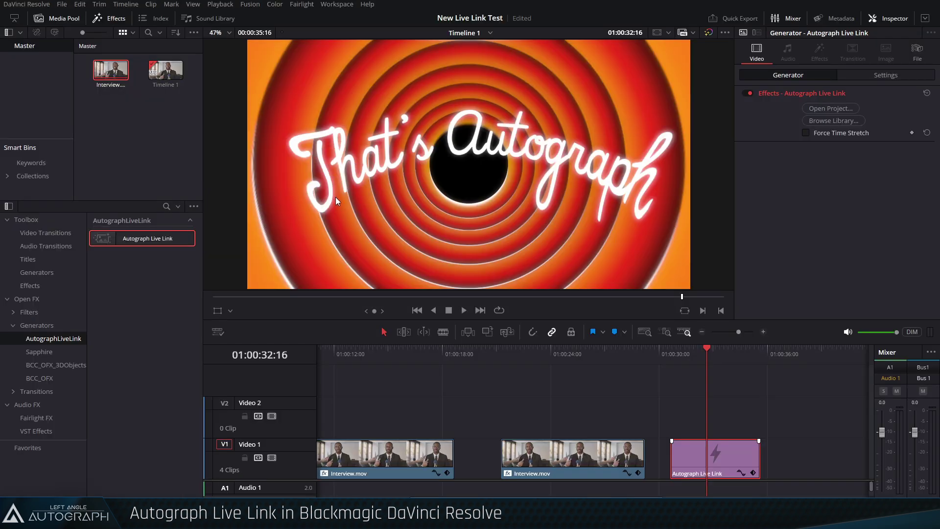
# Scrub and play the Autograph Live Link clip so its preview refreshes to 'Hello Resolve'
pyautogui.click(680, 354)
pyautogui.moveTo(727, 356); pyautogui.dragTo(677, 377)
pyautogui.press('space')
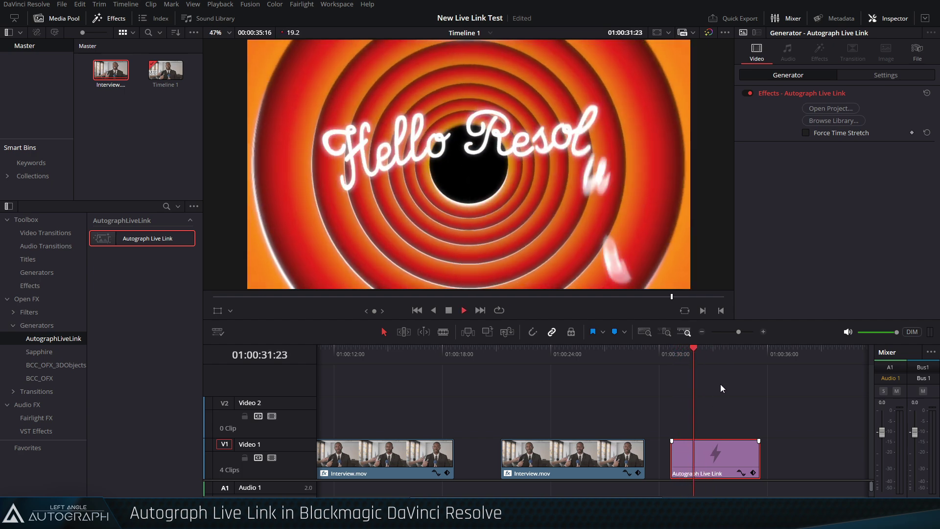
pyautogui.click(695, 357)
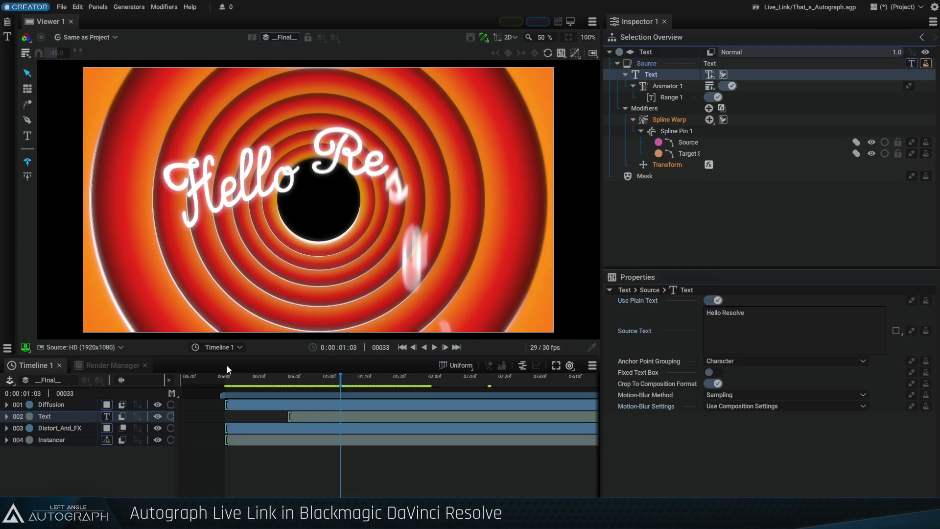
# Select the _Final_ composition and add an empty custom properties panel named 'Controls'
pyautogui.click(16, 81)
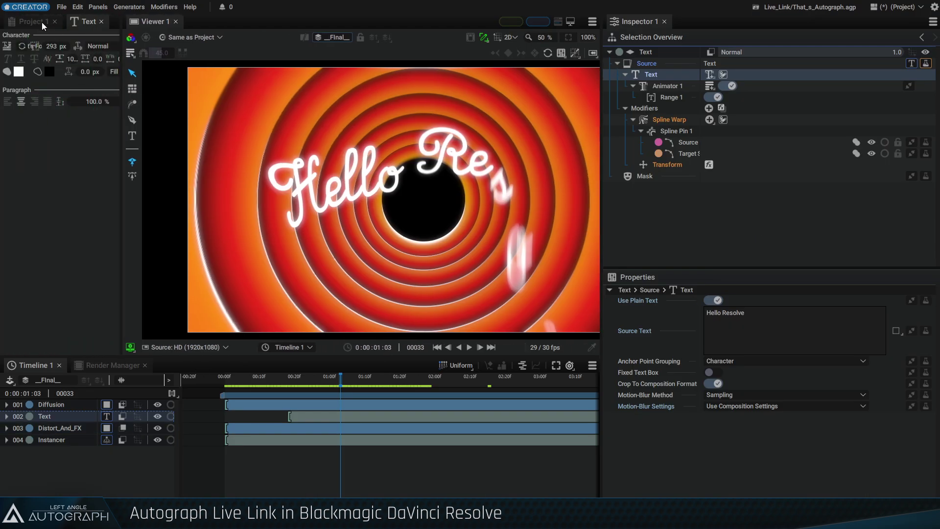
pyautogui.click(46, 75)
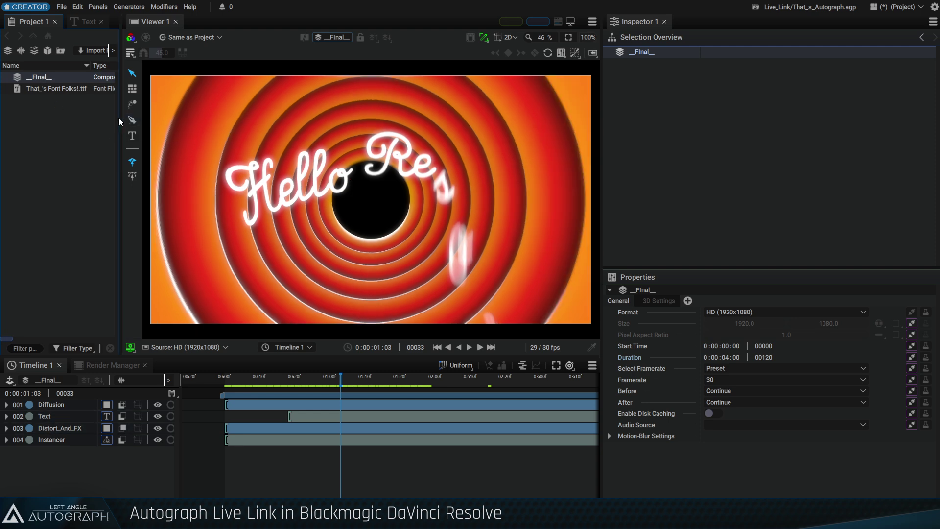
pyautogui.click(688, 301)
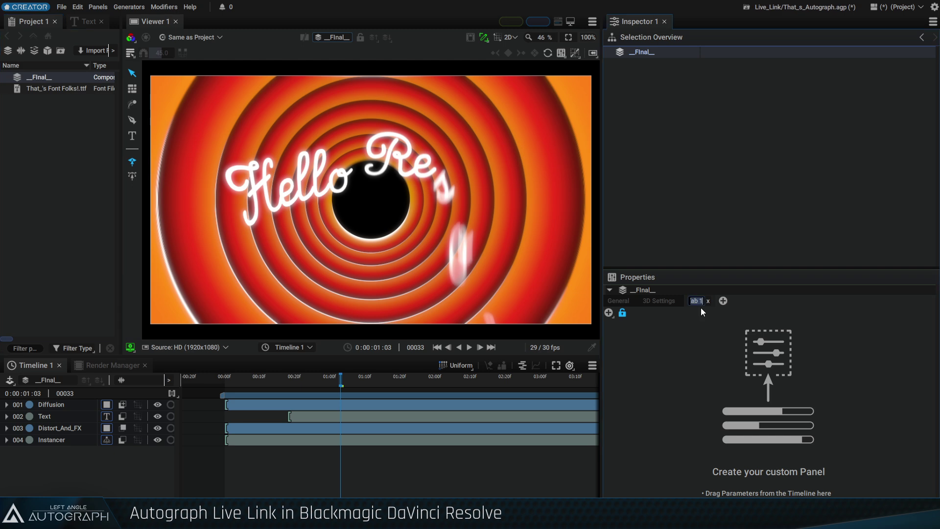
pyautogui.write('Controls')
pyautogui.press('Return')
# Reveal and select the Text layer's Source Text property, keeping _Final_'s Controls panel in view
pyautogui.click(7, 416)
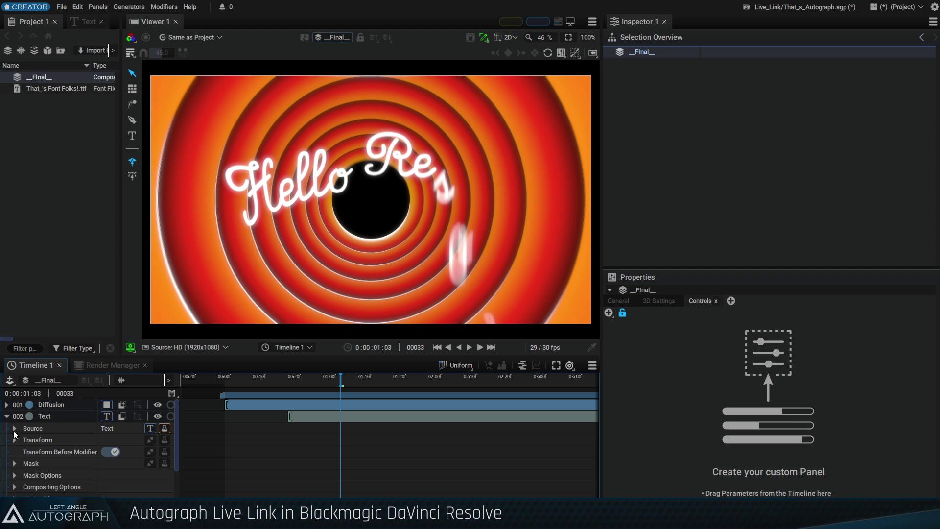
pyautogui.click(15, 428)
pyautogui.click(22, 440)
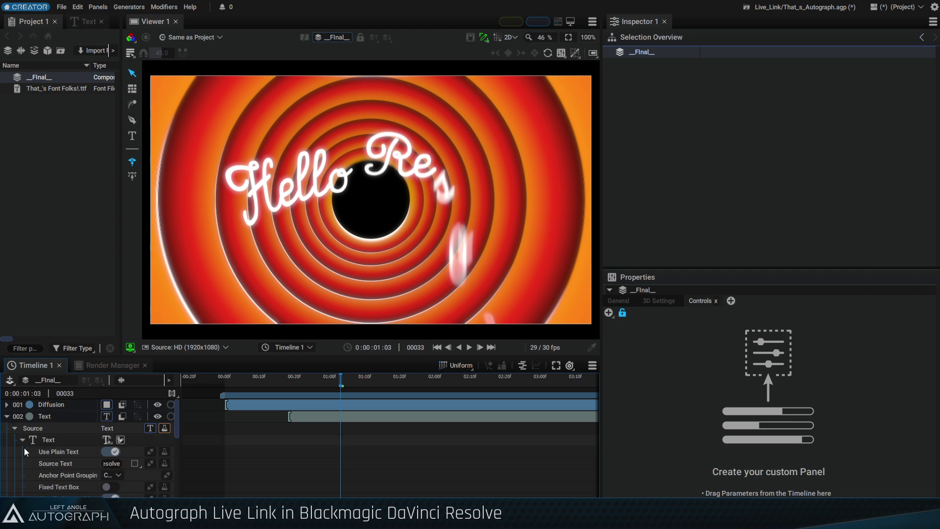
pyautogui.click(68, 464)
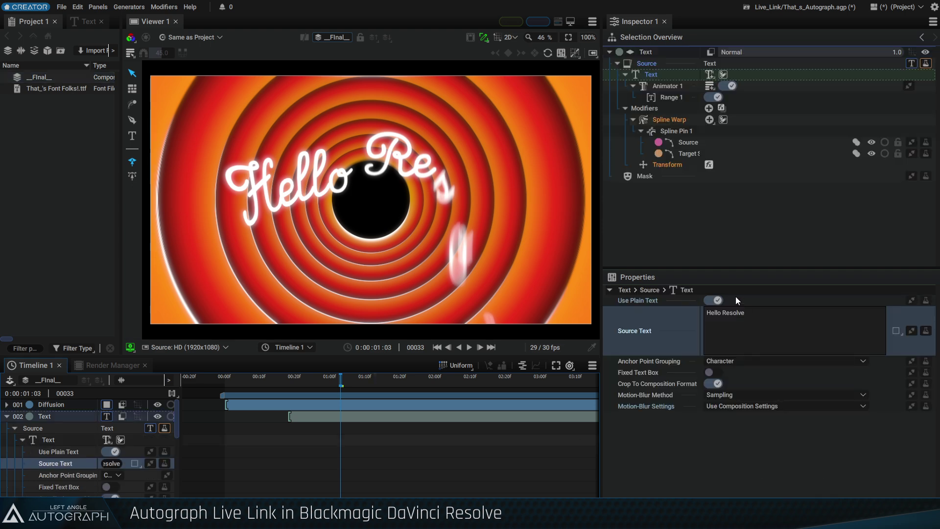
pyautogui.click(922, 38)
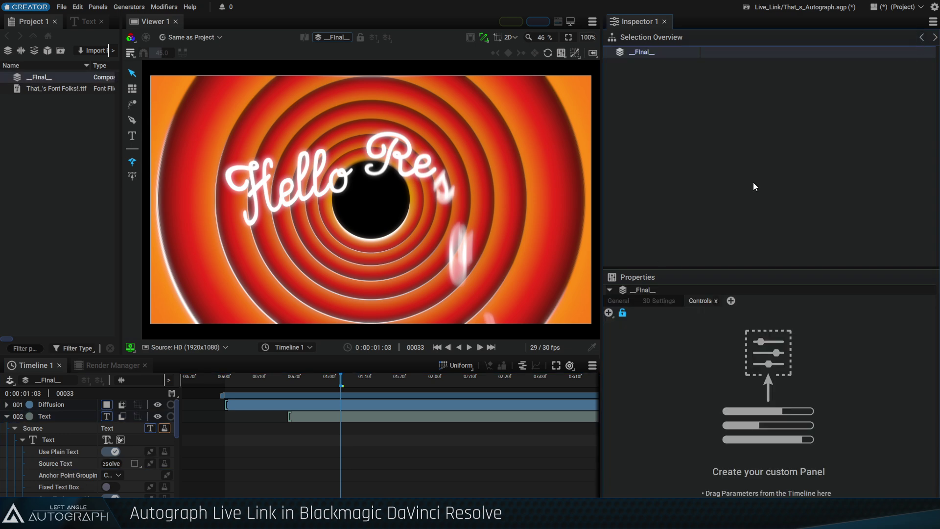
pyautogui.moveTo(181, 380); pyautogui.dragTo(265, 380)
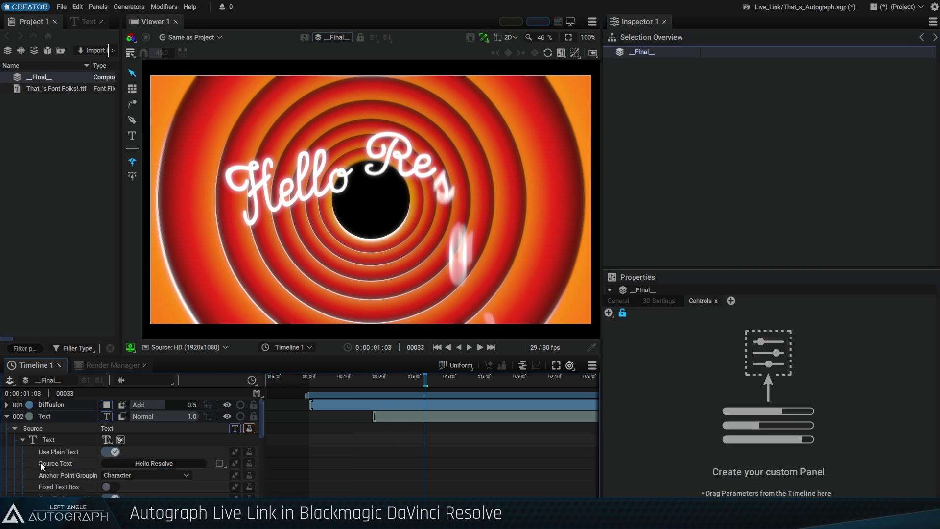
# Add Source Text to the Controls panel and change its value to 'Custom Text'
pyautogui.moveTo(43, 465); pyautogui.dragTo(698, 371)
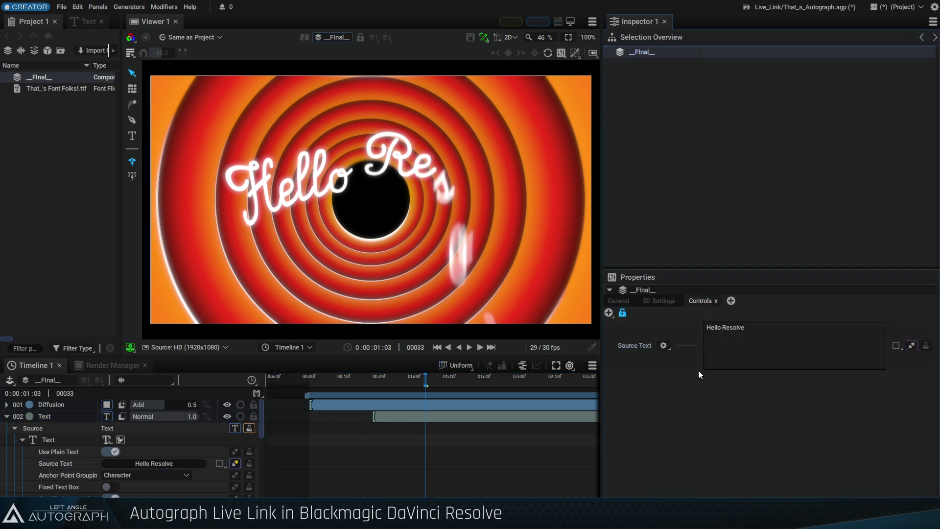
pyautogui.click(802, 355)
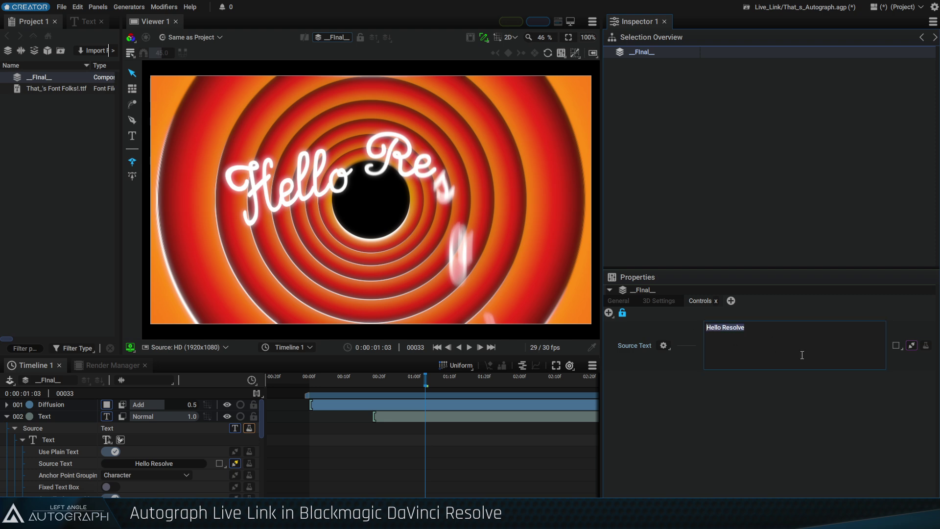
pyautogui.write('Custom Text')
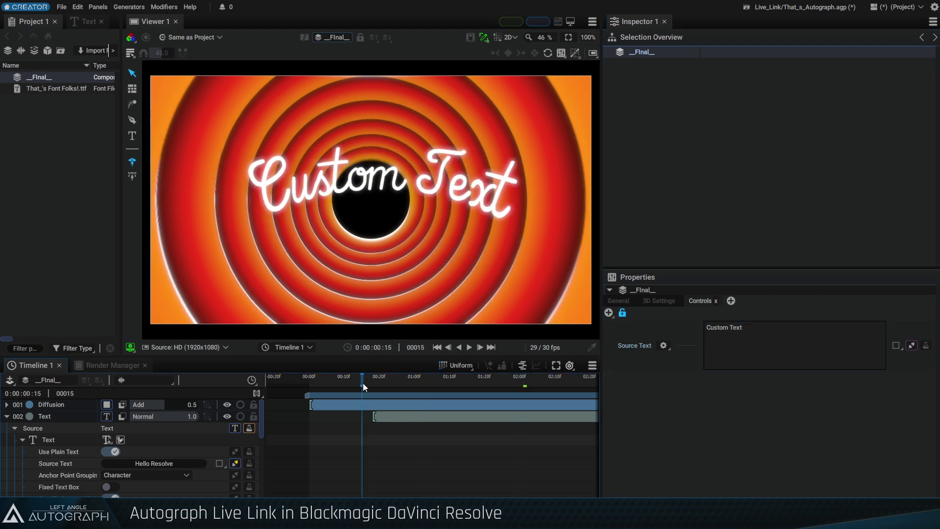
pyautogui.moveTo(363, 383); pyautogui.dragTo(486, 385)
# Make 'Custom Text' the Source Text control's default value and refresh the preview
pyautogui.click(663, 346)
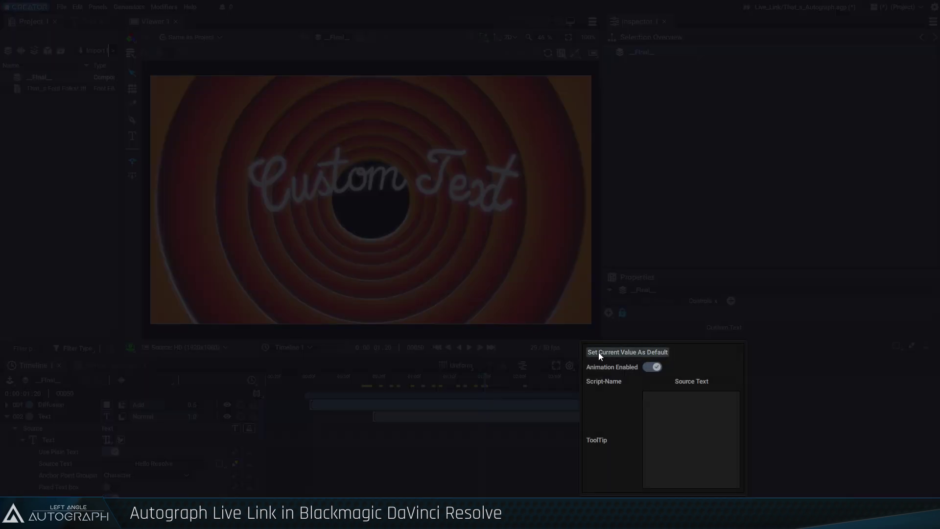
pyautogui.click(630, 351)
pyautogui.moveTo(420, 379); pyautogui.dragTo(490, 383)
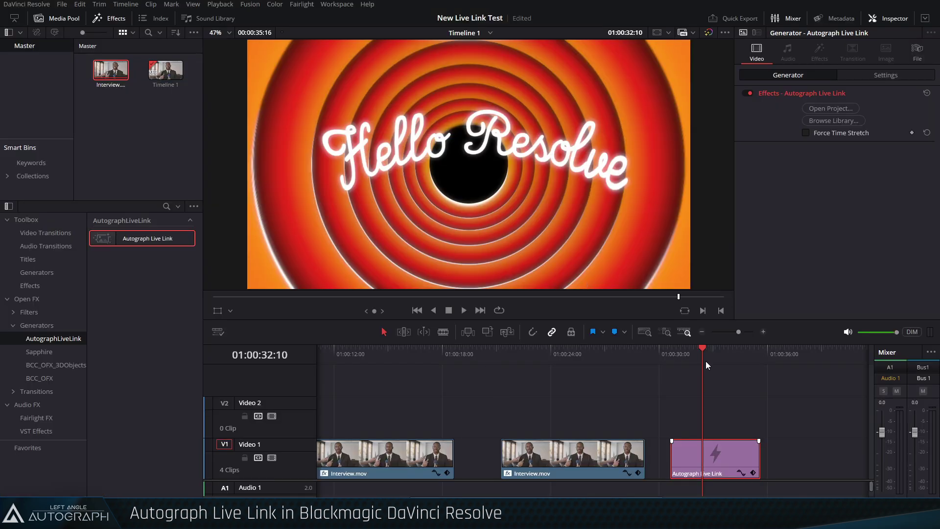
pyautogui.moveTo(707, 362)
pyautogui.mouseDown()
pyautogui.moveTo(720, 358)
pyautogui.moveTo(686, 358)
pyautogui.moveTo(707, 358)
pyautogui.mouseUp()
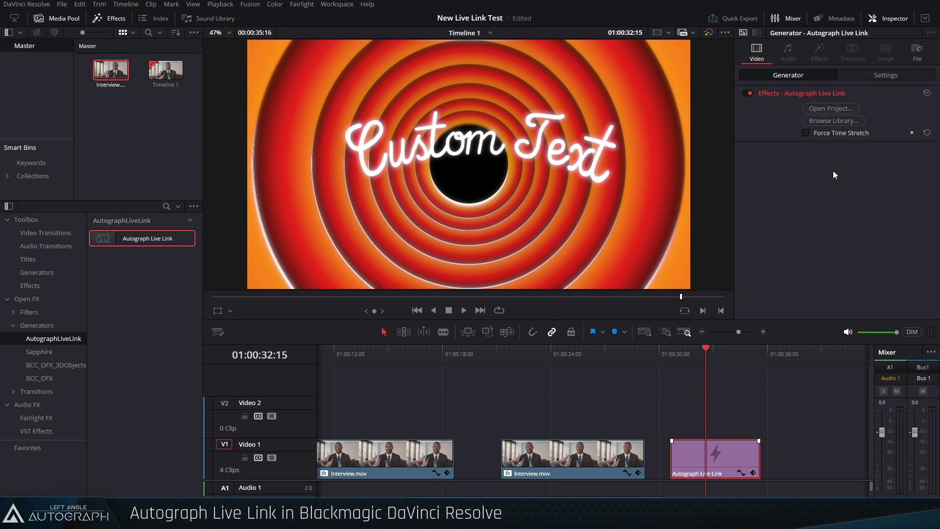
# Reload That_s_Autograph.agp into the Live Link clip from the Inspector
pyautogui.click(833, 108)
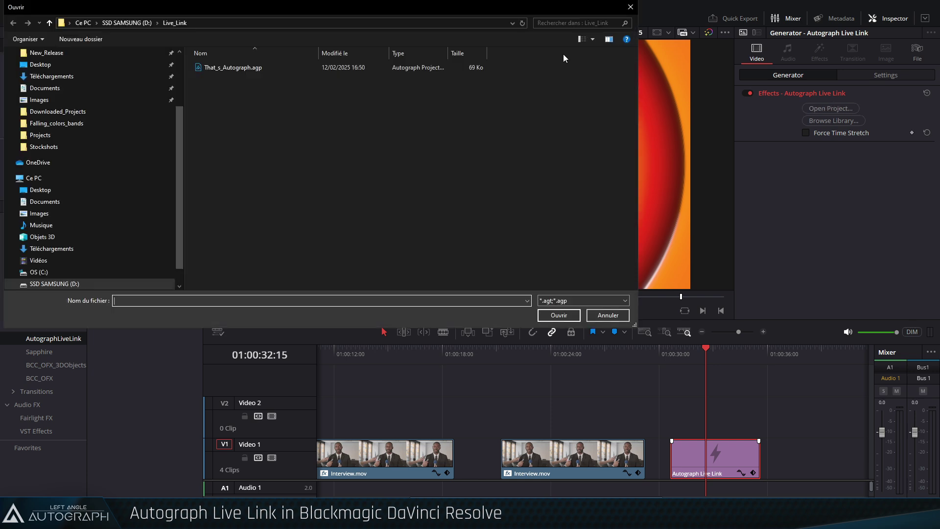
pyautogui.doubleClick(225, 68)
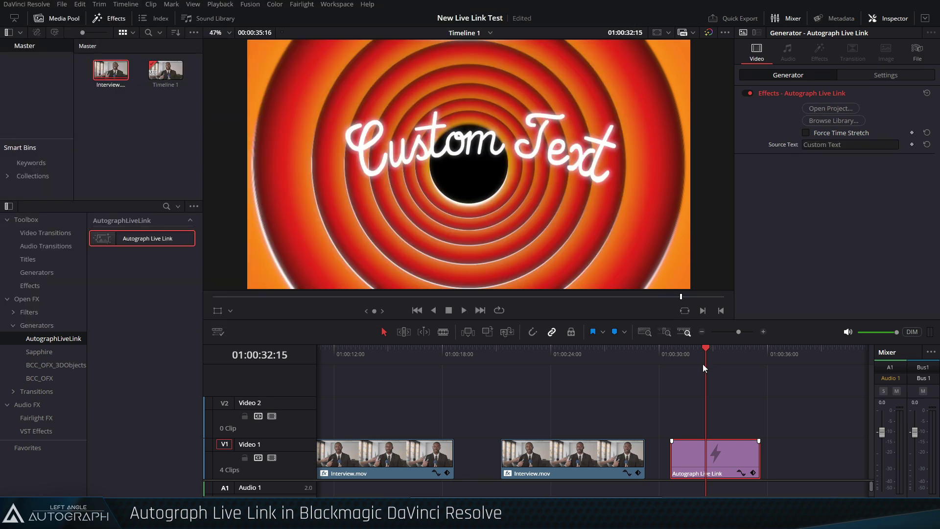
pyautogui.moveTo(703, 365)
pyautogui.mouseDown()
pyautogui.moveTo(700, 351)
pyautogui.moveTo(722, 359)
pyautogui.moveTo(687, 356)
pyautogui.moveTo(700, 353)
pyautogui.mouseUp()
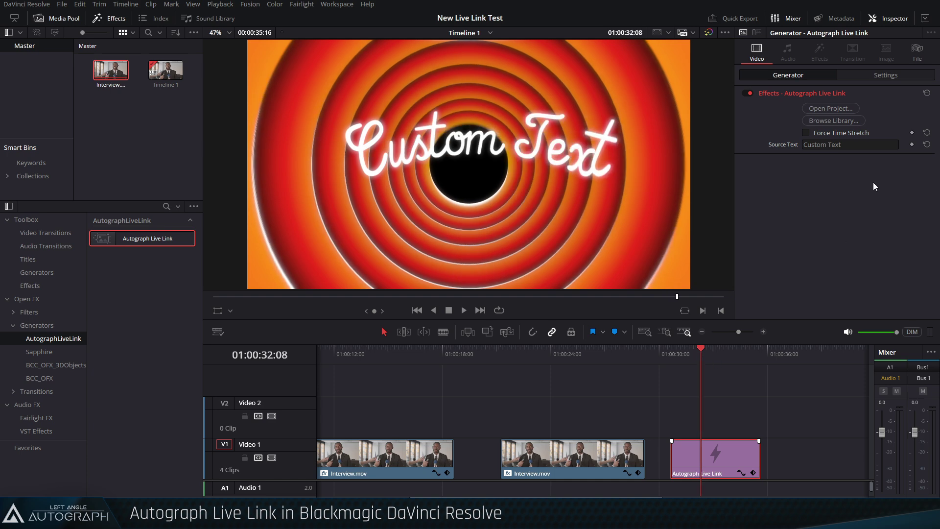
# Set the clip's Source Text to 'Hello Resolve' and play it to preview
pyautogui.click(850, 145)
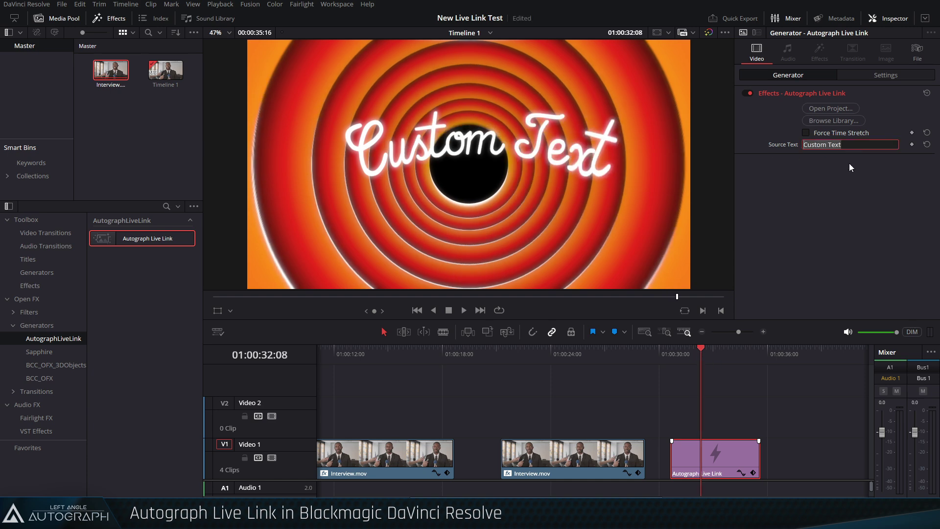
pyautogui.write('Hello Resolve')
pyautogui.press('Return')
pyautogui.moveTo(670, 356); pyautogui.dragTo(704, 359)
pyautogui.press('space')
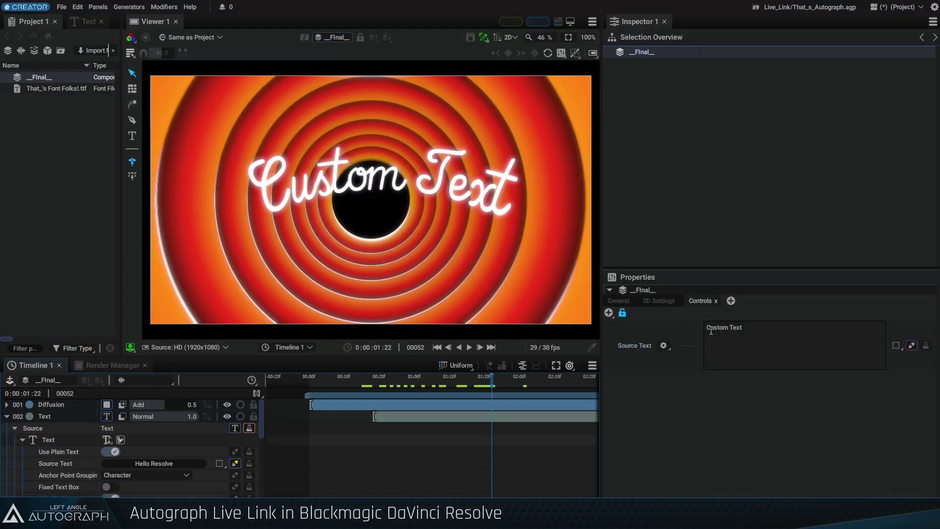
# Add a Hue Shift modifier to the Instancer and test its Angle, leaving it at 0
pyautogui.click(7, 416)
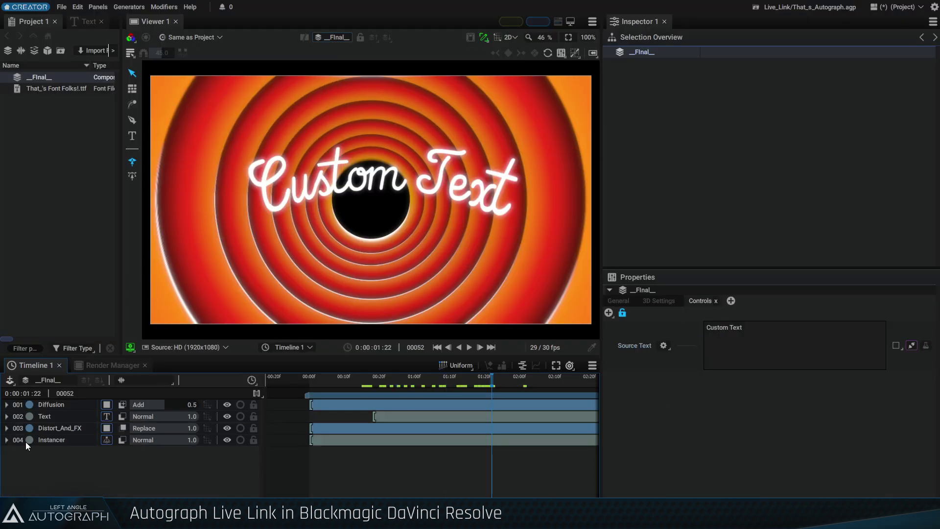
pyautogui.click(60, 442)
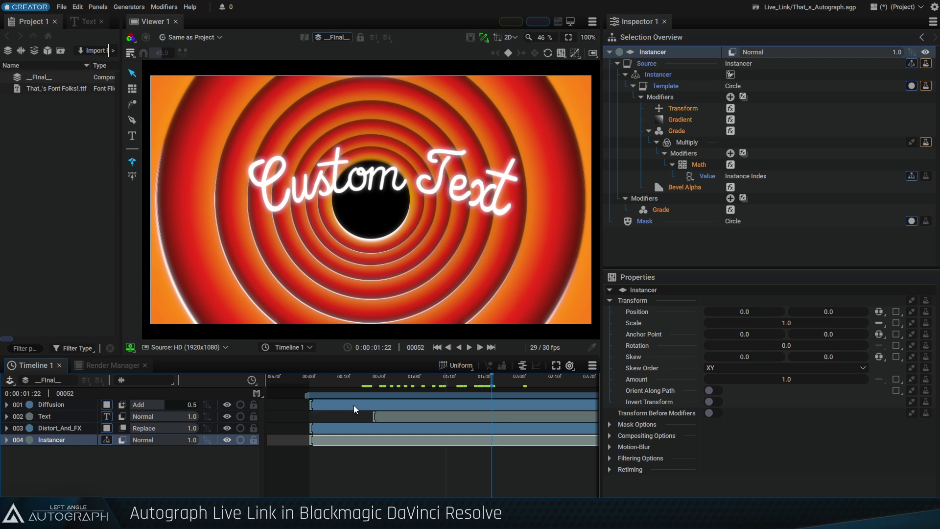
pyautogui.click(618, 64)
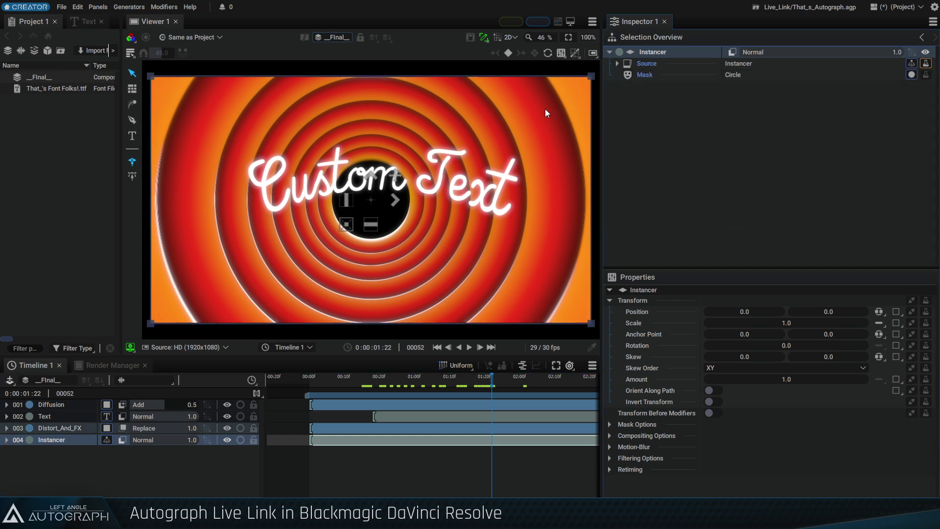
pyautogui.press('Tab')
pyautogui.write('hue')
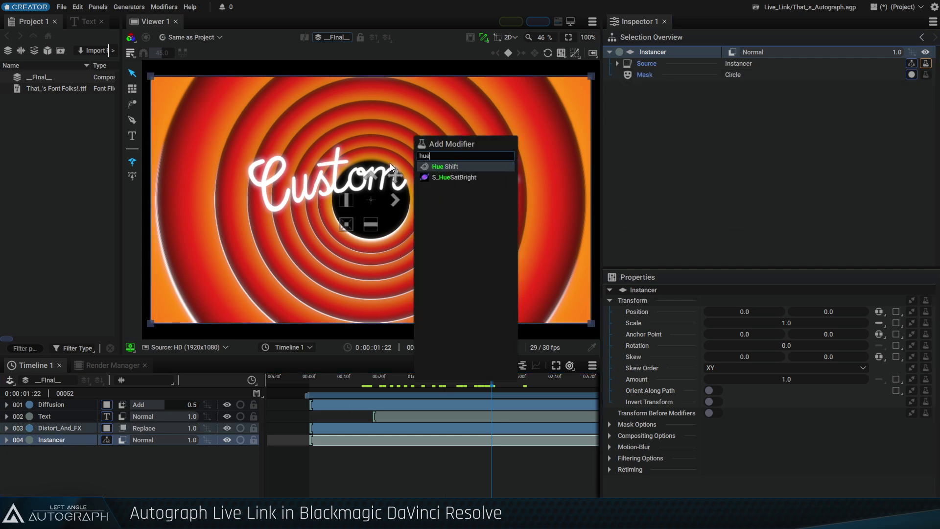
pyautogui.click(434, 166)
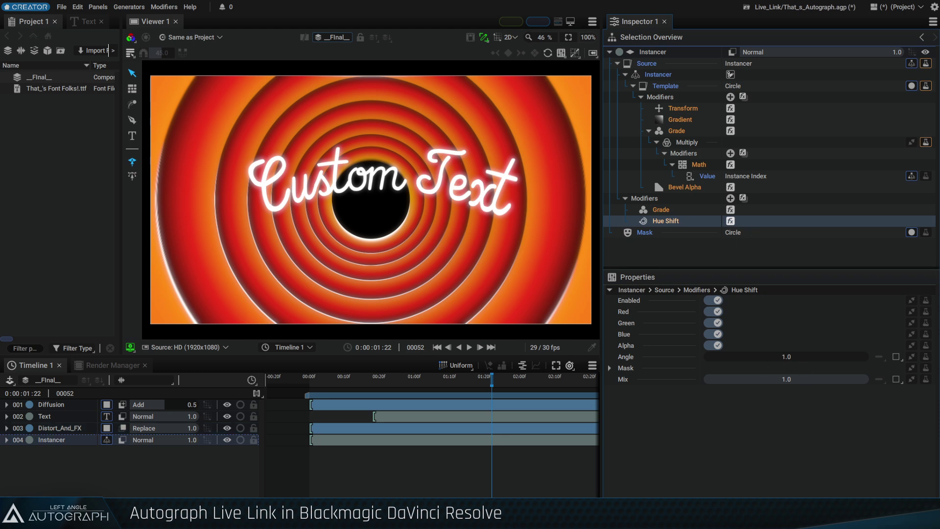
pyautogui.moveTo(787, 357)
pyautogui.mouseDown()
pyautogui.moveTo(778, 357)
pyautogui.moveTo(788, 357)
pyautogui.mouseUp()
# Publish the Hue Shift Angle to _Final_'s Controls beside Source Text, renamed 'Color Shift'
pyautogui.click(654, 358)
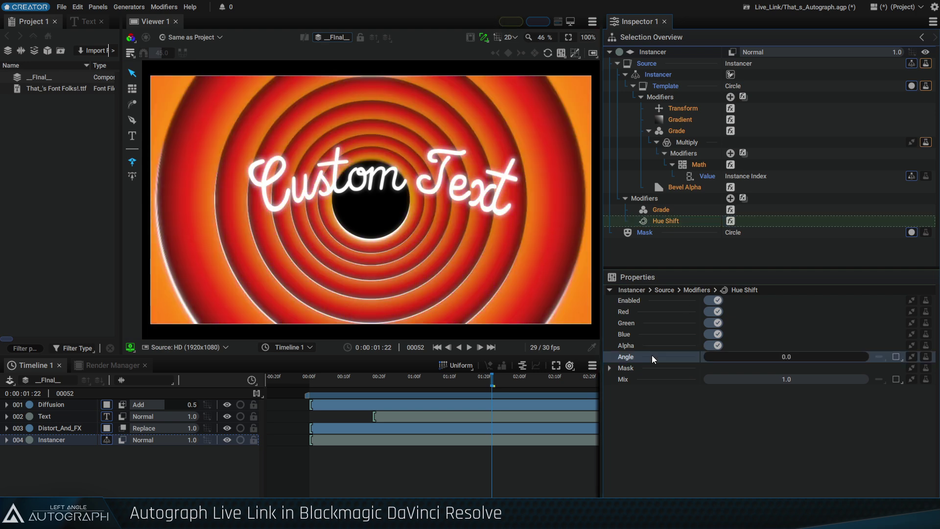
pyautogui.rightClick(652, 357)
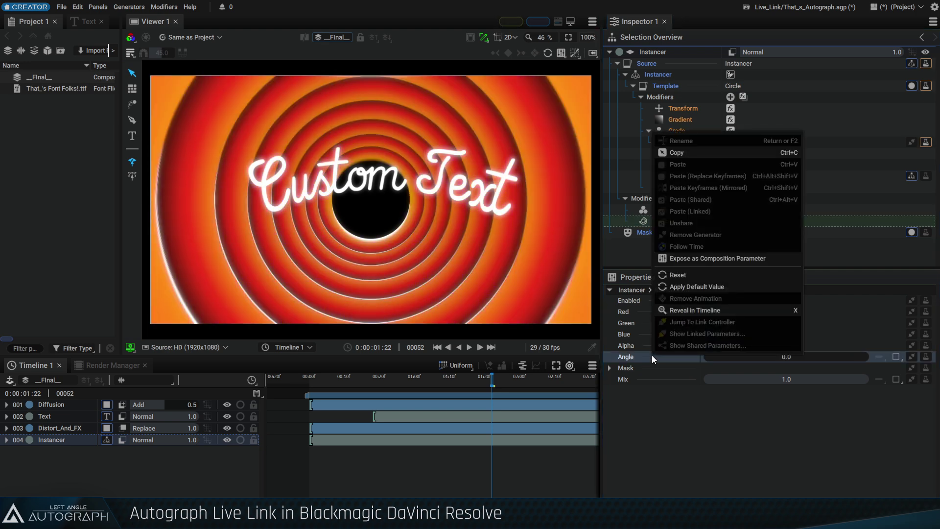
pyautogui.click(719, 311)
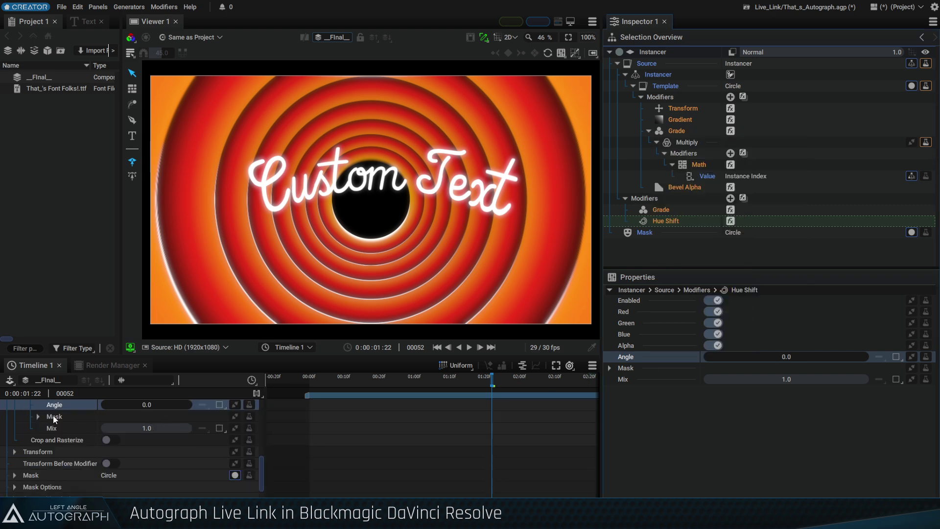
pyautogui.click(40, 79)
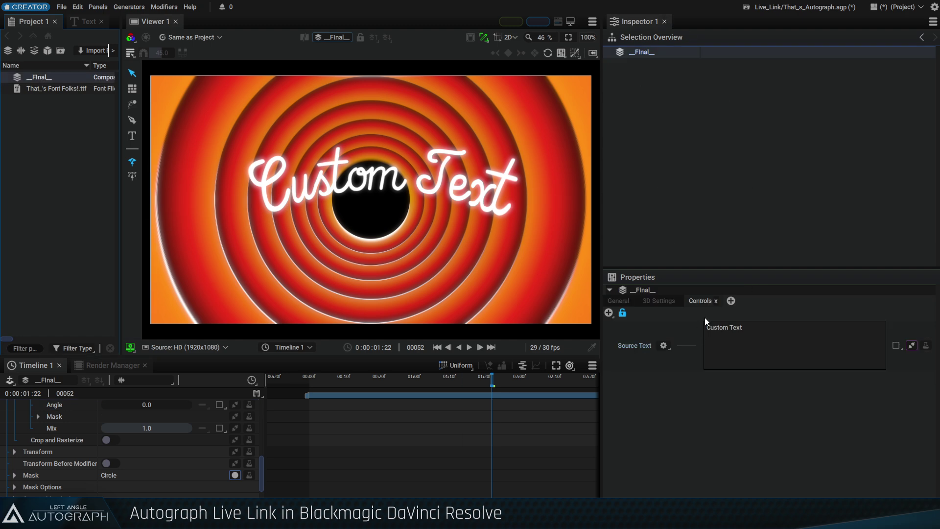
pyautogui.click(235, 404)
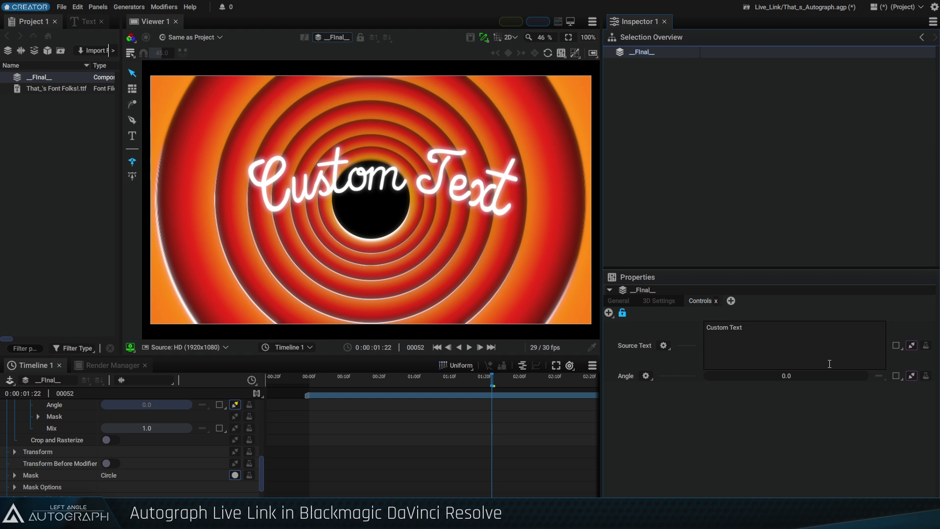
pyautogui.click(625, 378)
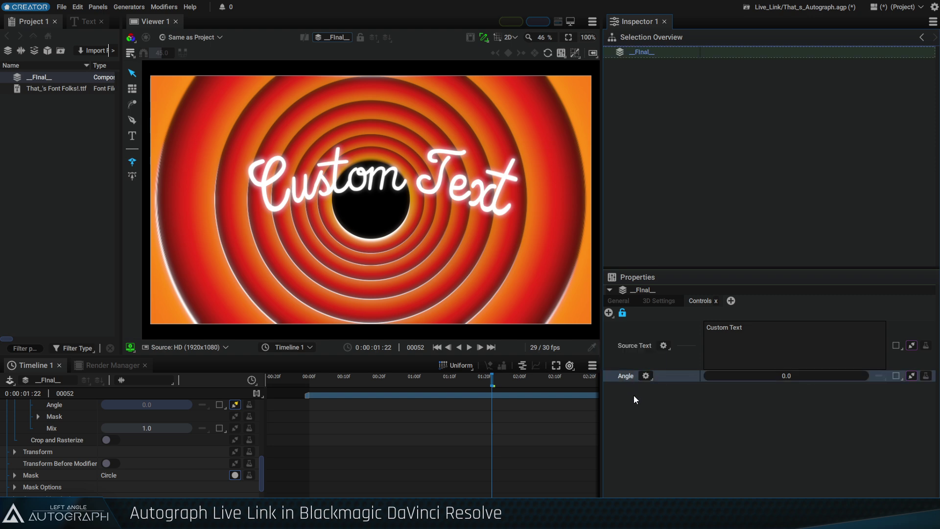
pyautogui.write('Color Shift')
# Save the Autograph project and reload That_s_Autograph.agp in Resolve's generator clip
pyautogui.click(62, 7)
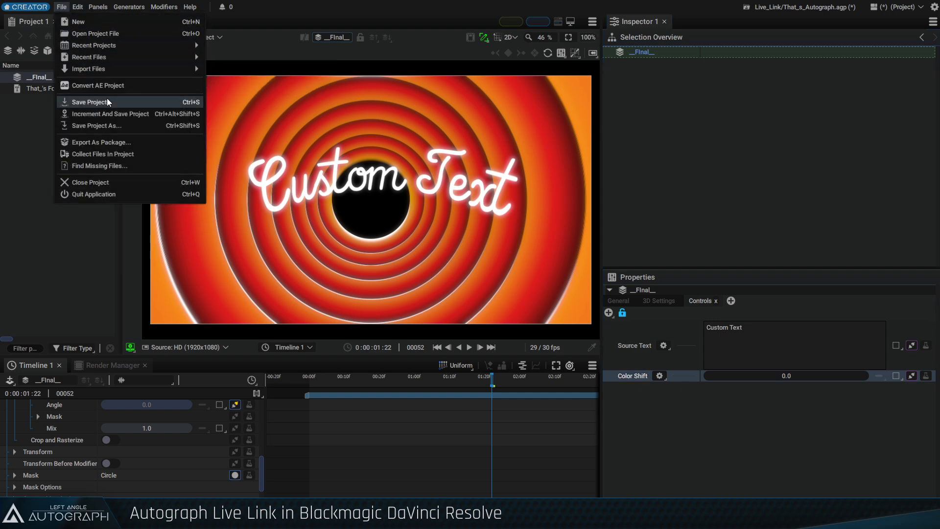
pyautogui.click(107, 102)
pyautogui.hotkey('alt', 'Tab')
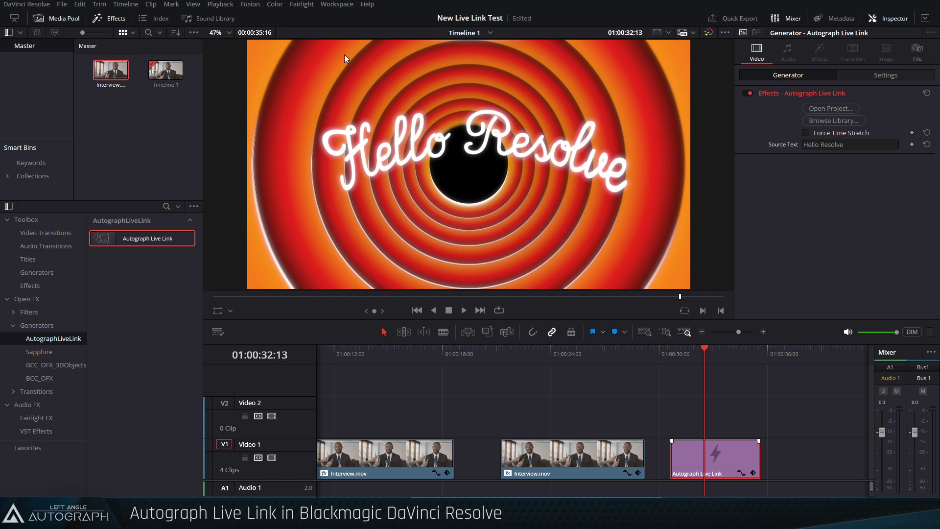
pyautogui.moveTo(696, 349); pyautogui.dragTo(693, 352)
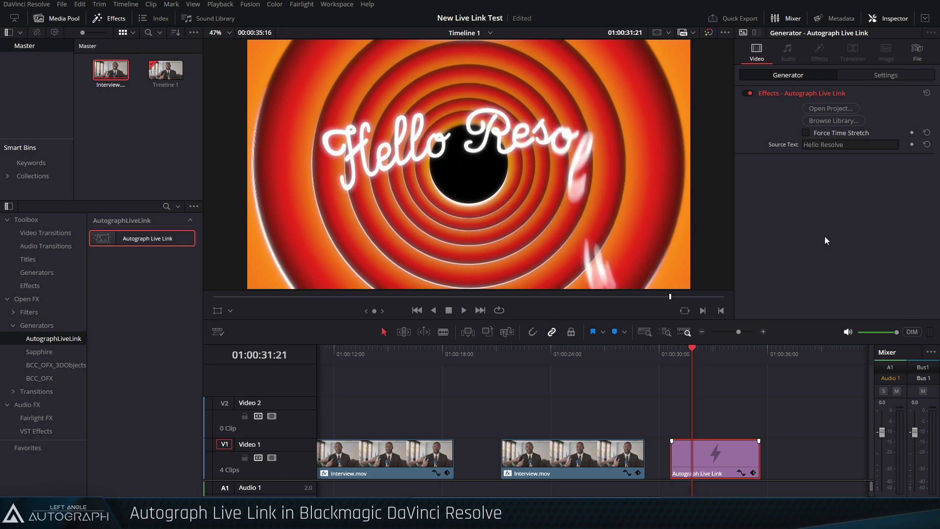
pyautogui.click(839, 108)
pyautogui.doubleClick(226, 69)
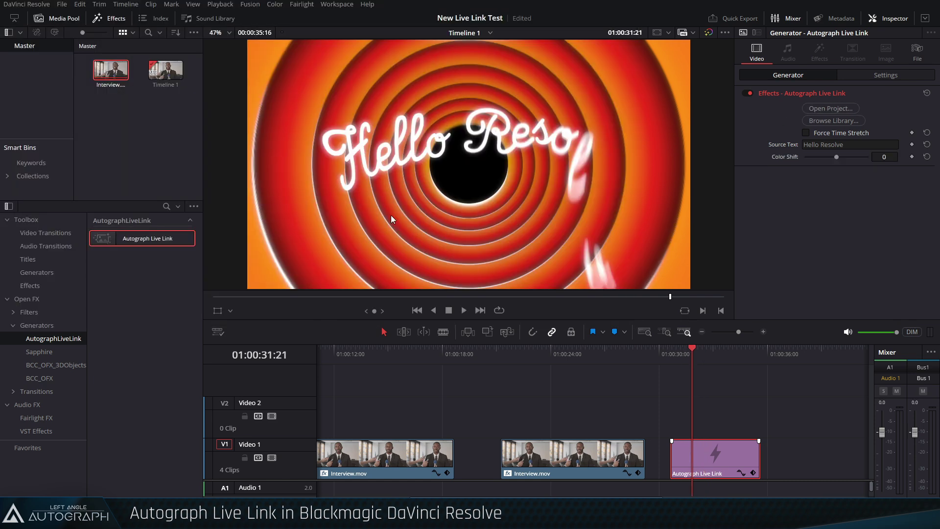
# Drag the new Color Shift slider to cycle the ring hues, then undo it back to 0
pyautogui.moveTo(699, 352)
pyautogui.mouseDown()
pyautogui.moveTo(719, 354)
pyautogui.moveTo(703, 353)
pyautogui.mouseUp()
pyautogui.moveTo(836, 156)
pyautogui.mouseDown()
pyautogui.moveTo(819, 160)
pyautogui.moveTo(856, 161)
pyautogui.moveTo(845, 162)
pyautogui.mouseUp()
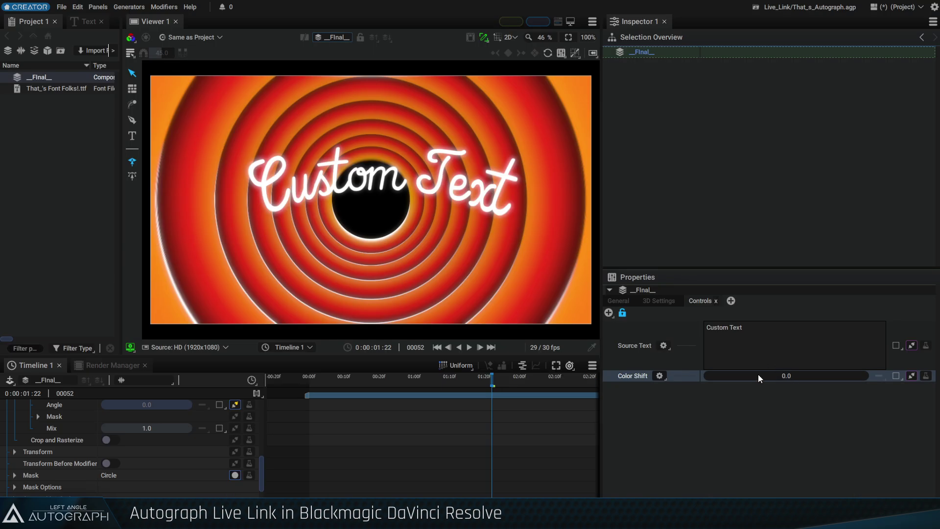
pyautogui.moveTo(758, 374); pyautogui.dragTo(777, 389)
pyautogui.hotkey('ctrl', 'z')
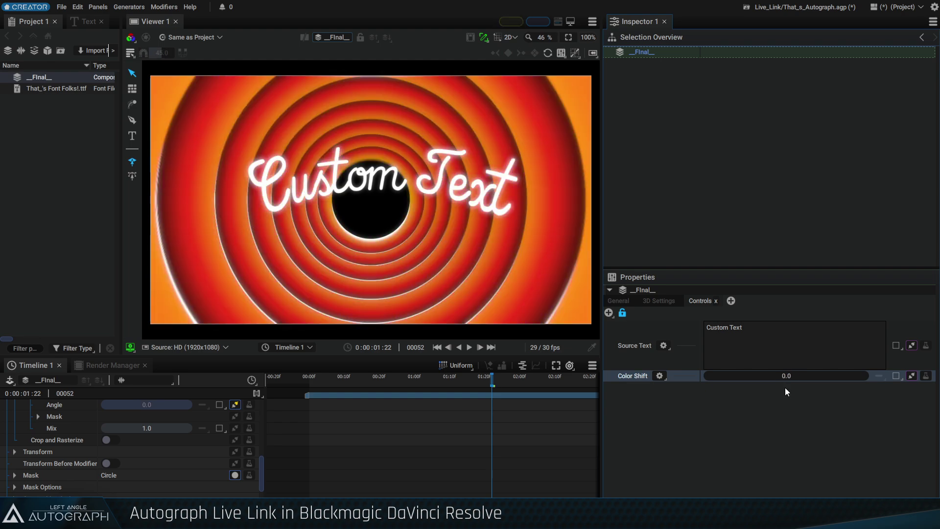
# Limit the Color Shift control to a minimum of -180 and maximum of 180
pyautogui.click(657, 375)
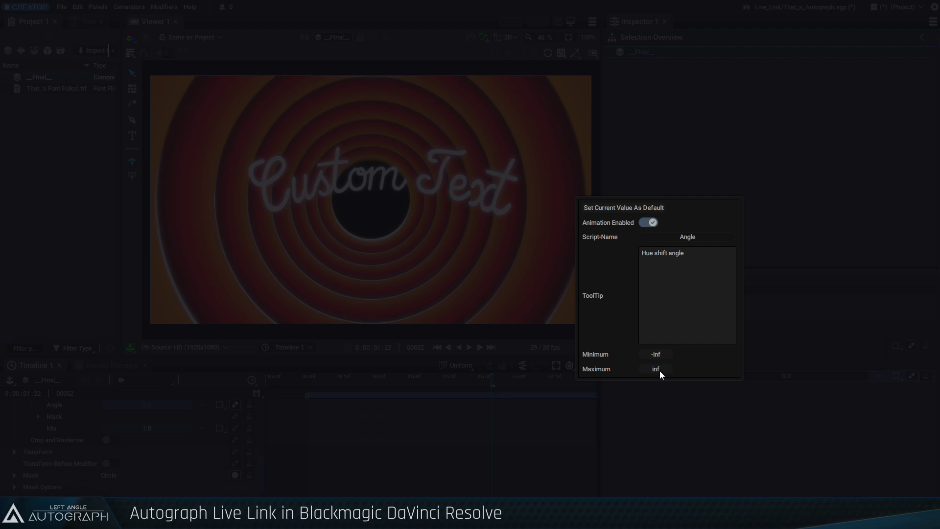
pyautogui.write('-180')
pyautogui.press('Tab')
pyautogui.write('180')
pyautogui.press('Return')
pyautogui.click(710, 415)
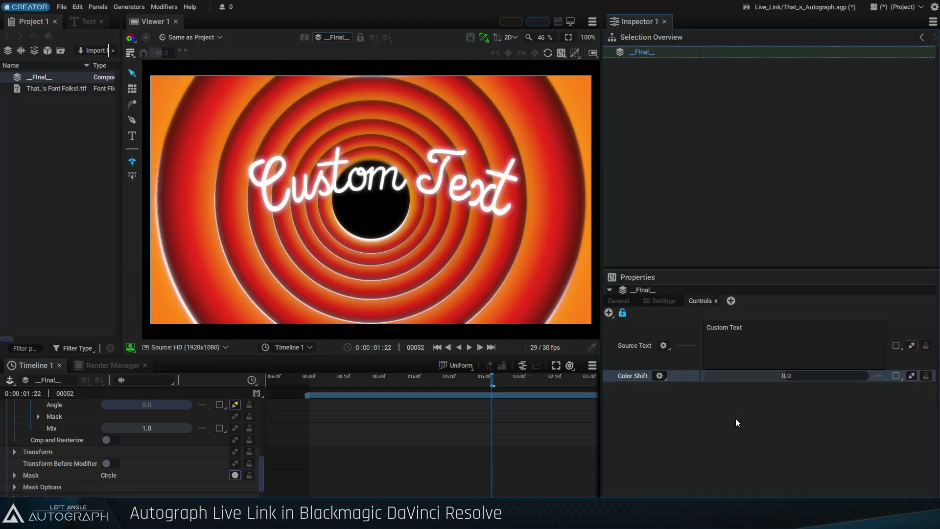
# Test the limited Color Shift range, revert it to 0, and save the project
pyautogui.moveTo(787, 376)
pyautogui.mouseDown()
pyautogui.moveTo(705, 376)
pyautogui.moveTo(842, 376)
pyautogui.moveTo(734, 376)
pyautogui.moveTo(789, 386)
pyautogui.mouseUp()
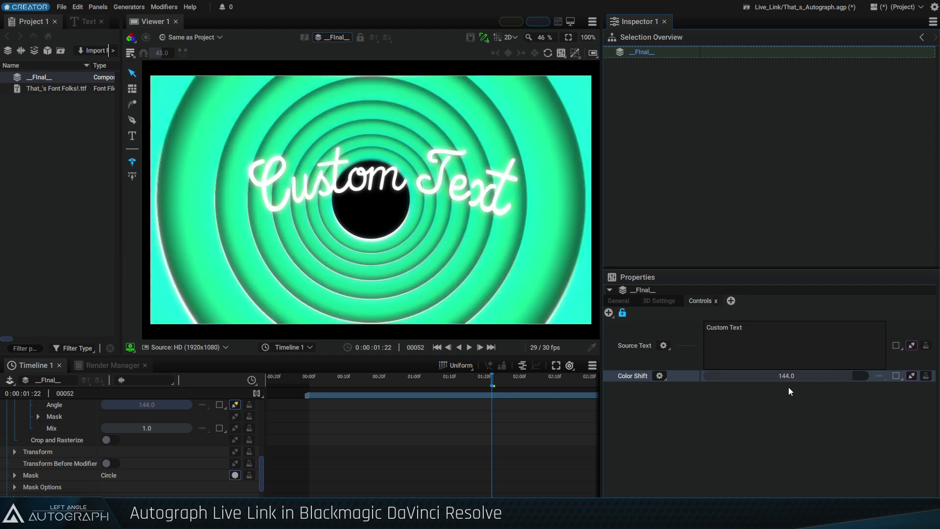
pyautogui.hotkey('ctrl', 'z')
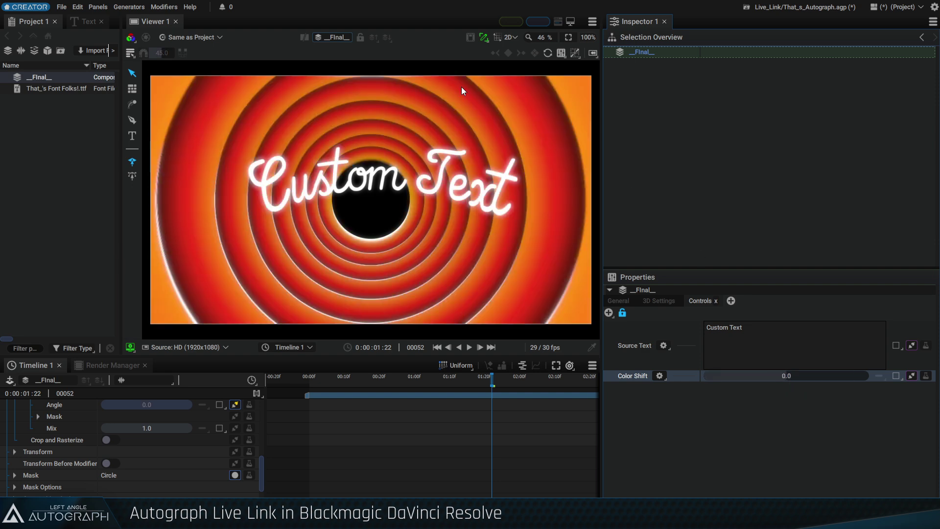
pyautogui.click(61, 7)
pyautogui.click(115, 101)
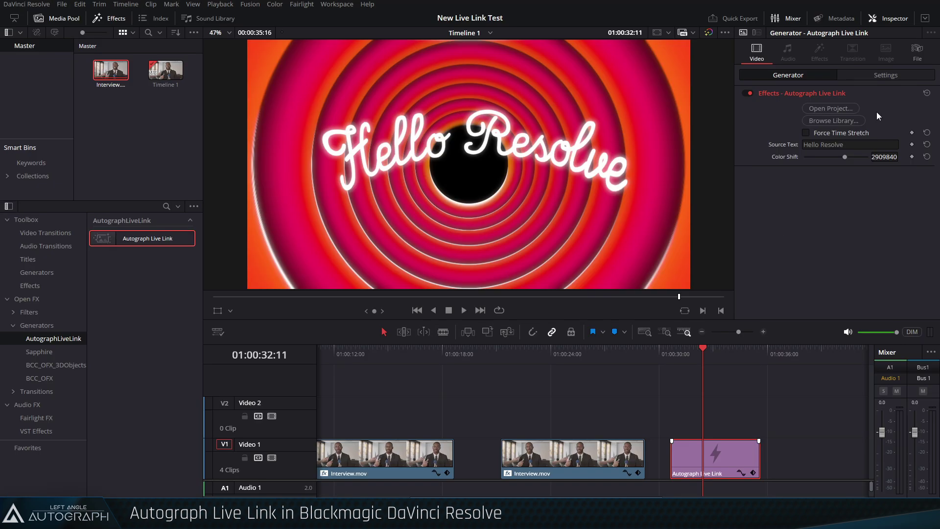
# Reload That_s_Autograph.agp and set Color Shift to -138.1 to turn the rings blue
pyautogui.click(832, 109)
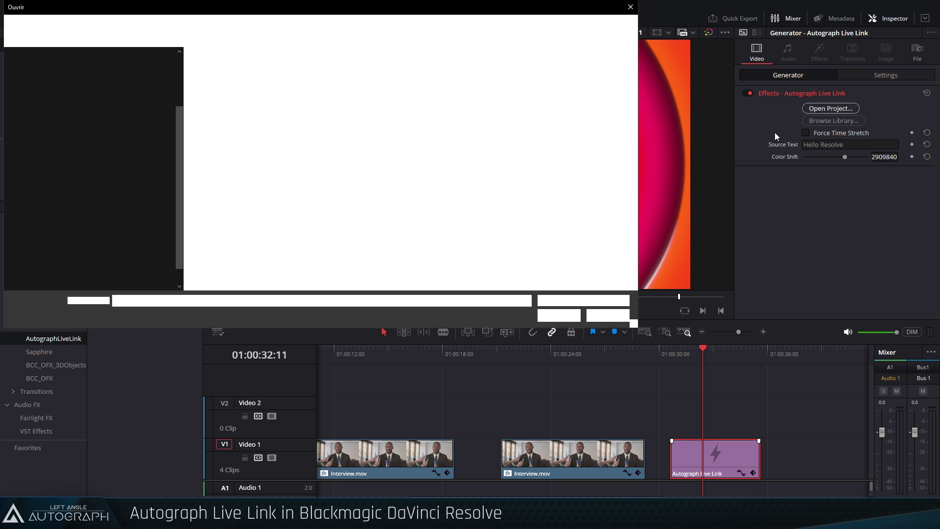
pyautogui.doubleClick(232, 68)
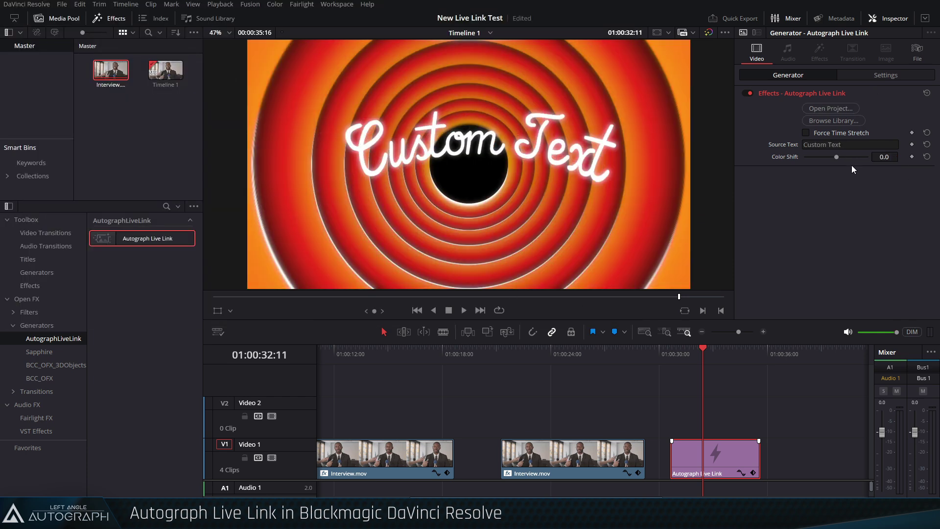
pyautogui.moveTo(837, 157); pyautogui.dragTo(812, 166)
# Change the generator's Source Text to 'Autograph'
pyautogui.click(857, 145)
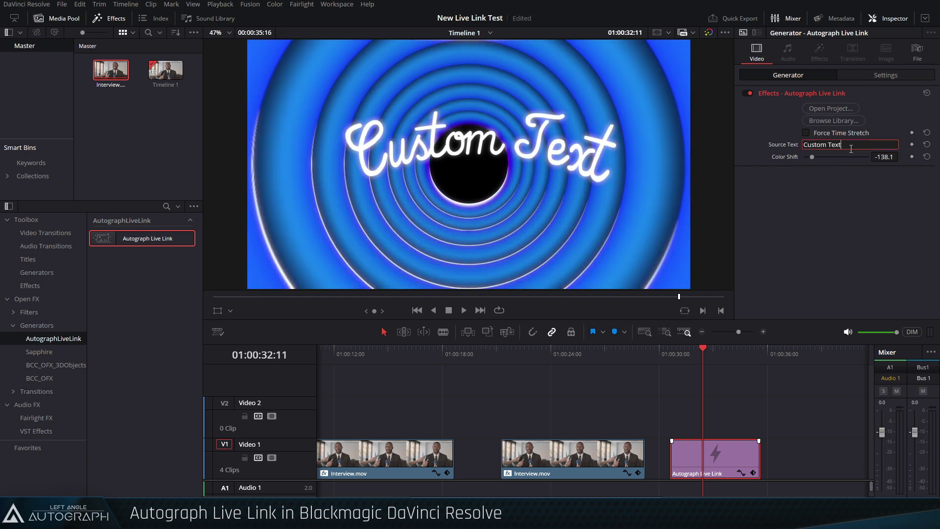
pyautogui.write('Autograph')
pyautogui.press('Return')
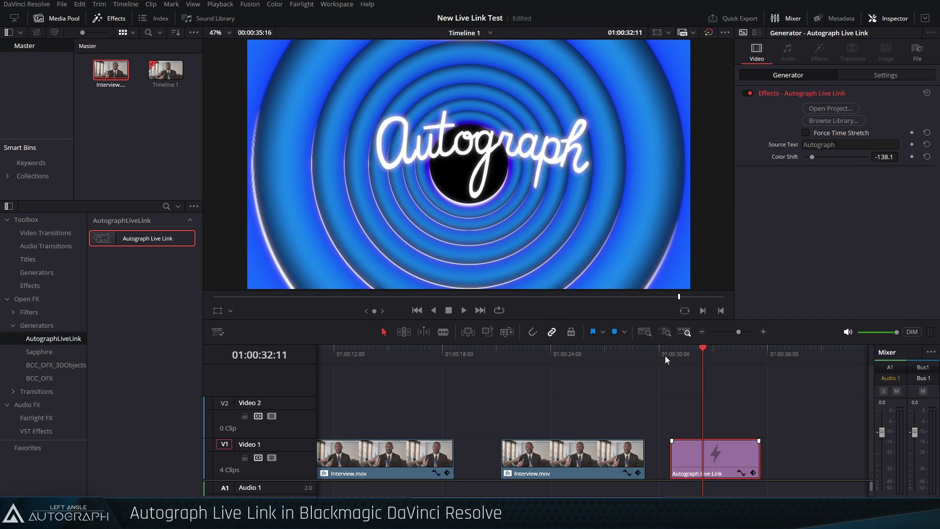
pyautogui.click(815, 145)
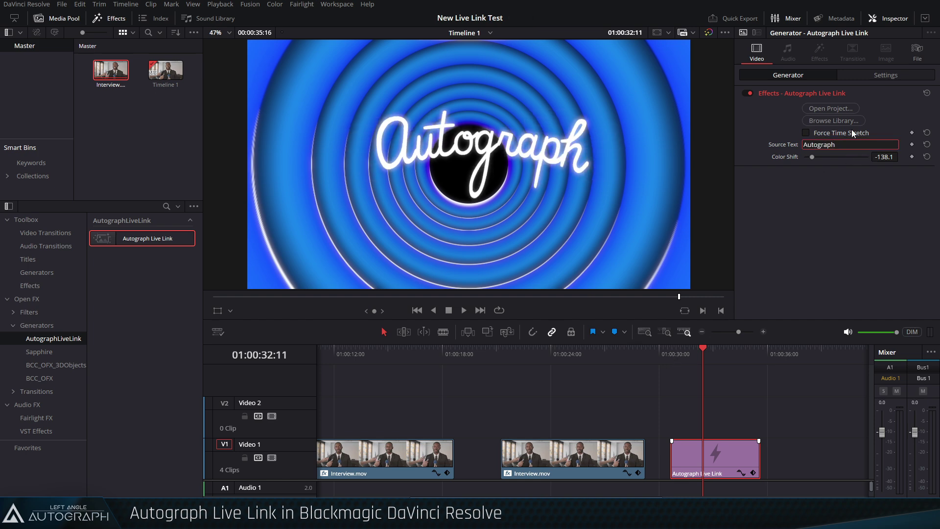
# Extend the Source Text to 'Hello Autograph' and play the clip to preview the write-on
pyautogui.write('Hello')
pyautogui.press('Return')
pyautogui.click(671, 356)
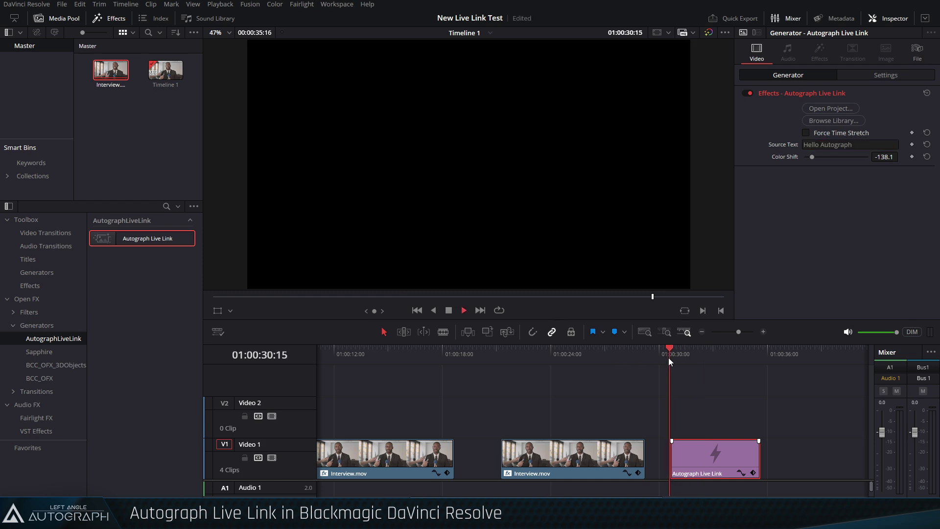
pyautogui.press('space')
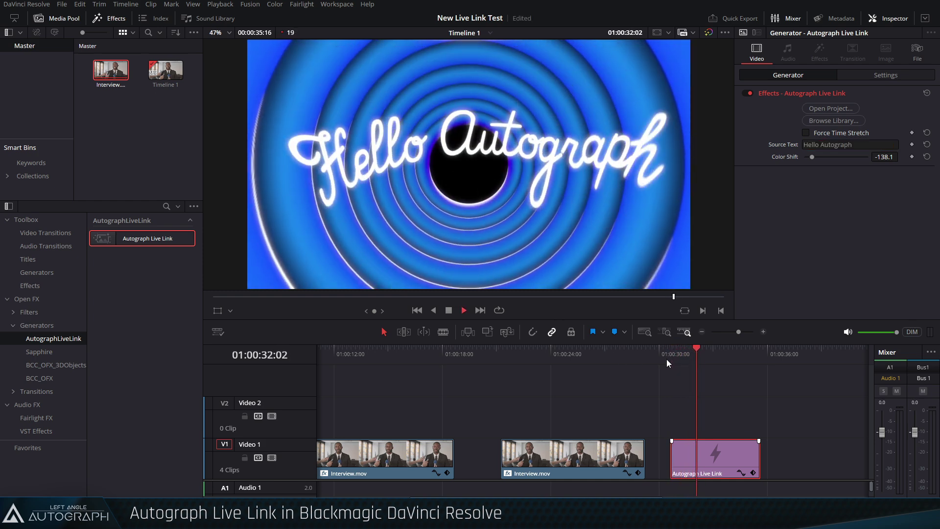
pyautogui.moveTo(679, 355); pyautogui.dragTo(697, 363)
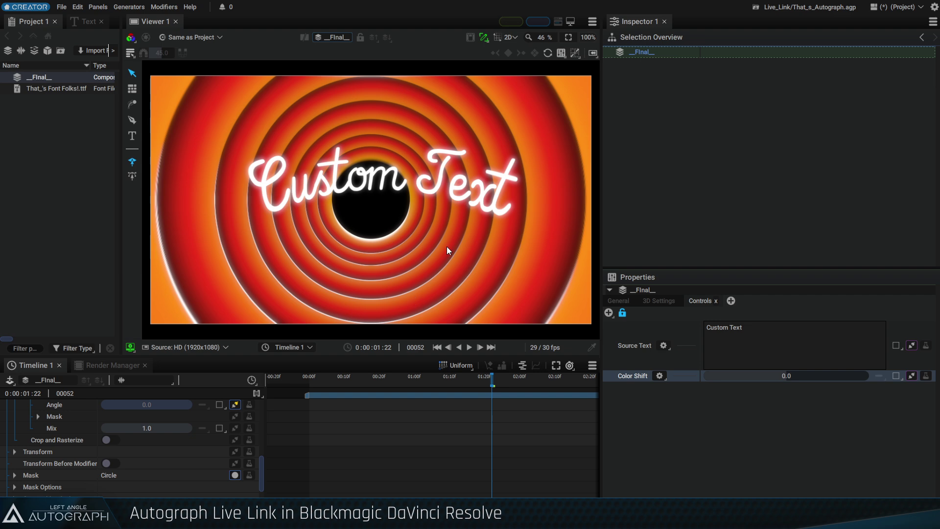
pyautogui.moveTo(485, 381); pyautogui.dragTo(343, 384)
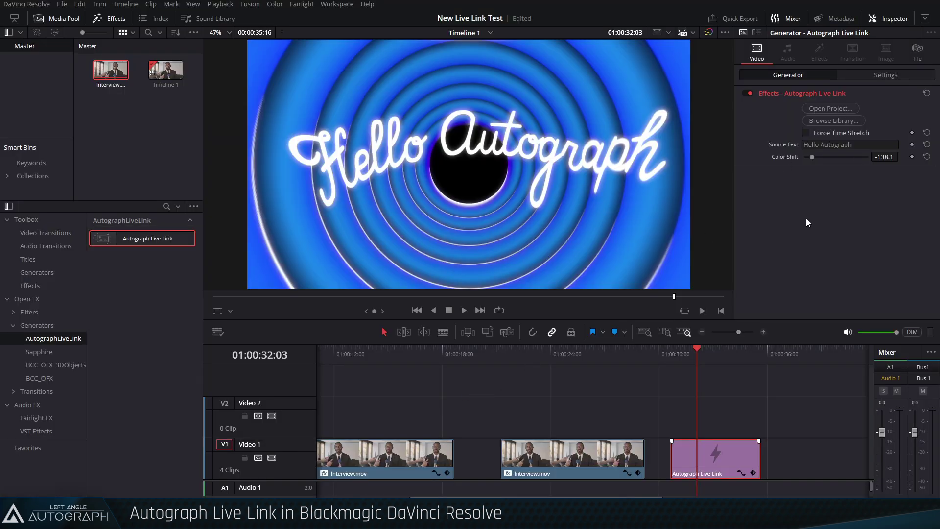